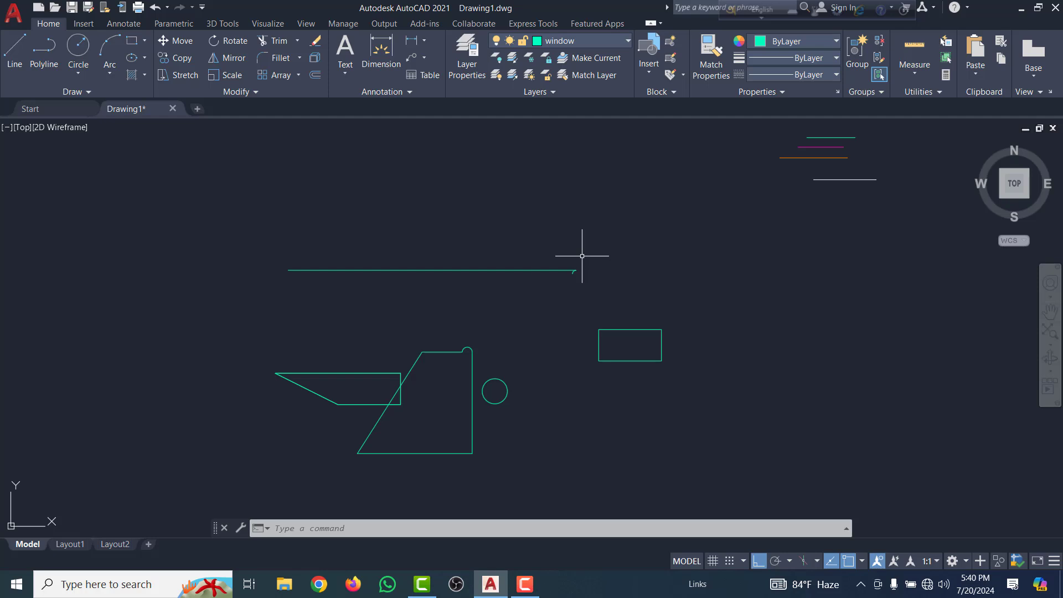
scroll(530, 303, "down", 2)
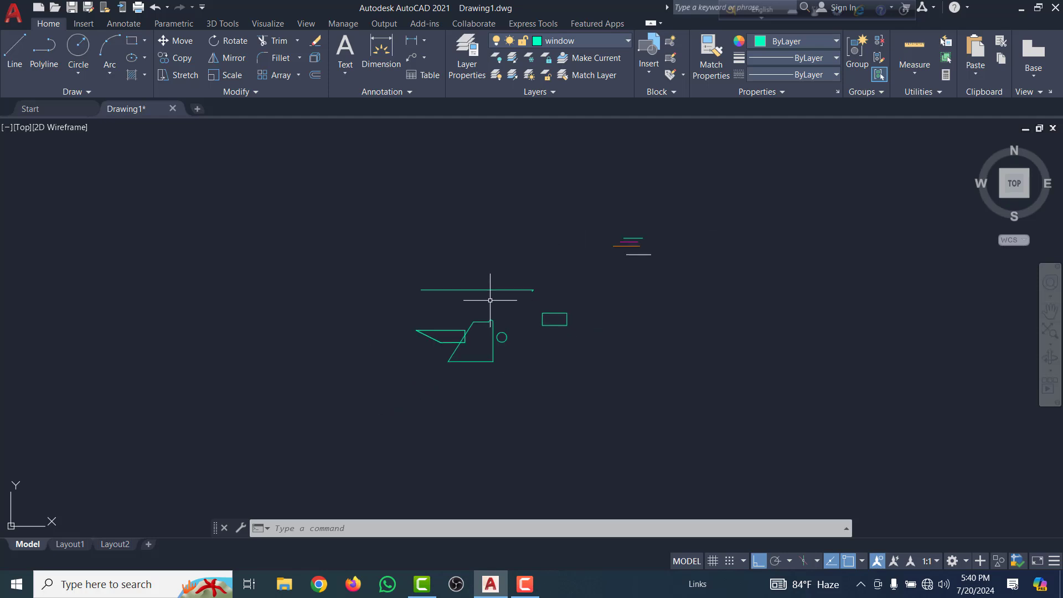
scroll(500, 326, "up", 8)
scroll(500, 325, "down", 6)
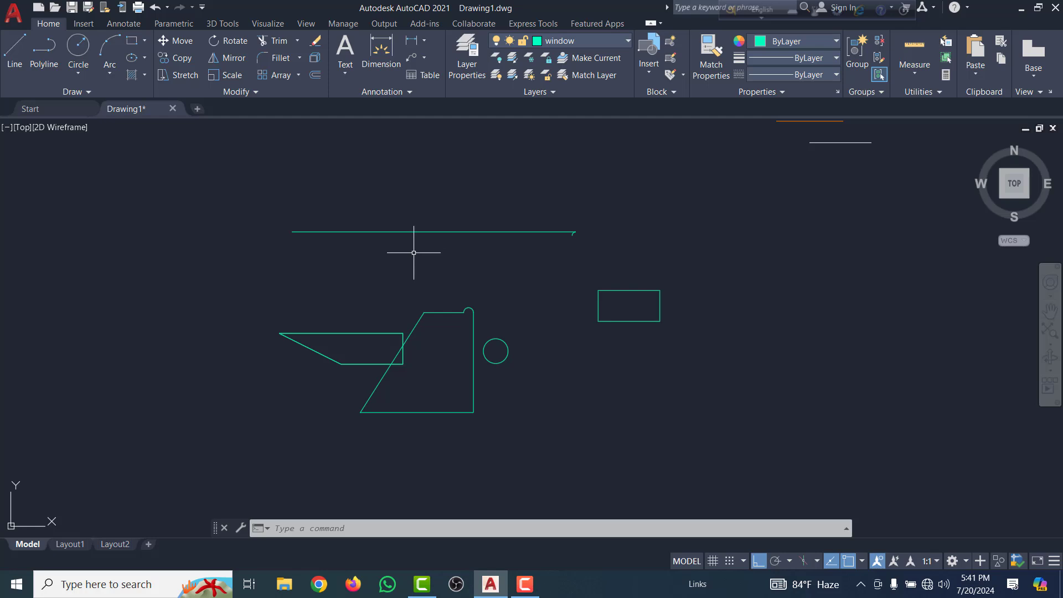
scroll(431, 232, "down", 5)
scroll(553, 205, "up", 8)
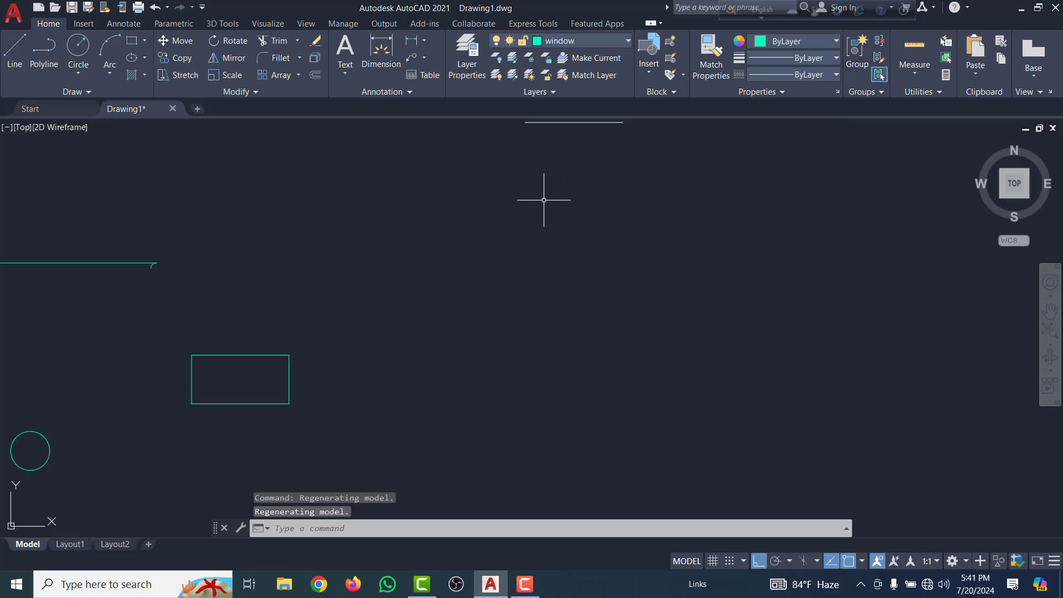
scroll(498, 216, "down", 6)
scroll(334, 277, "up", 6)
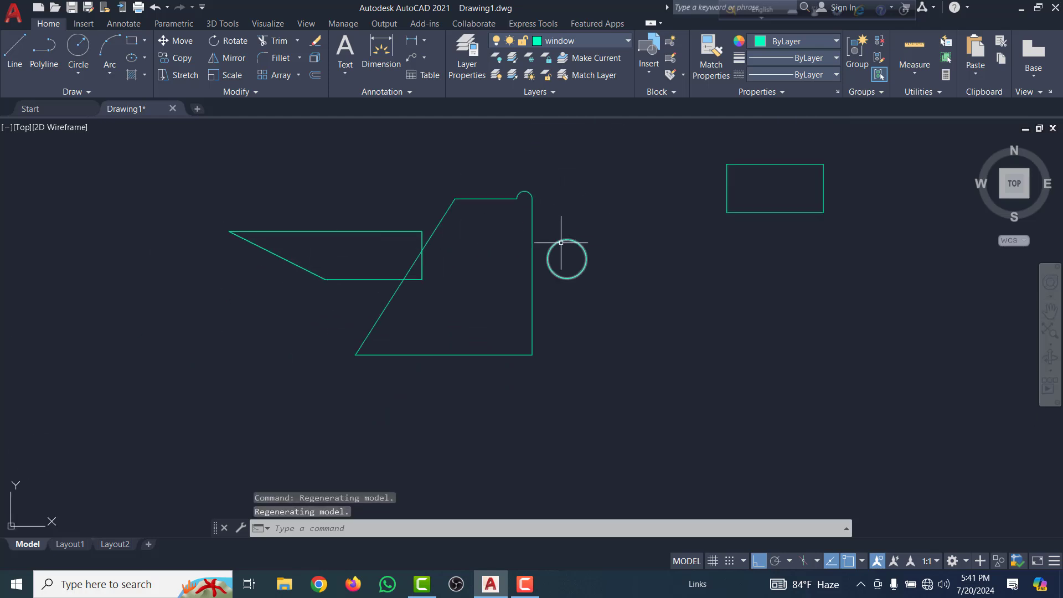
scroll(505, 272, "down", 4)
scroll(590, 242, "up", 4)
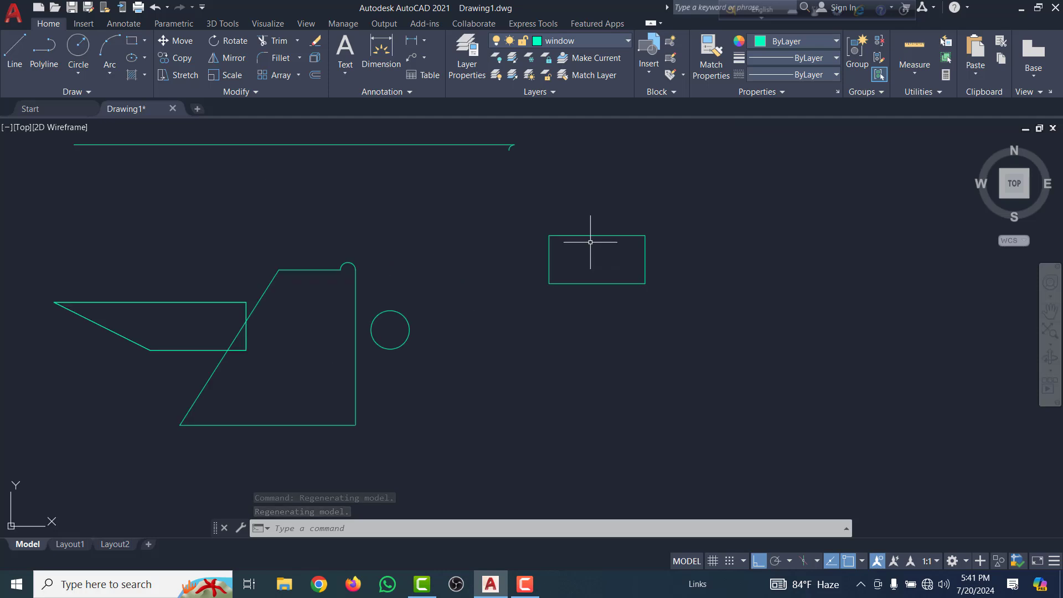
scroll(524, 296, "down", 3)
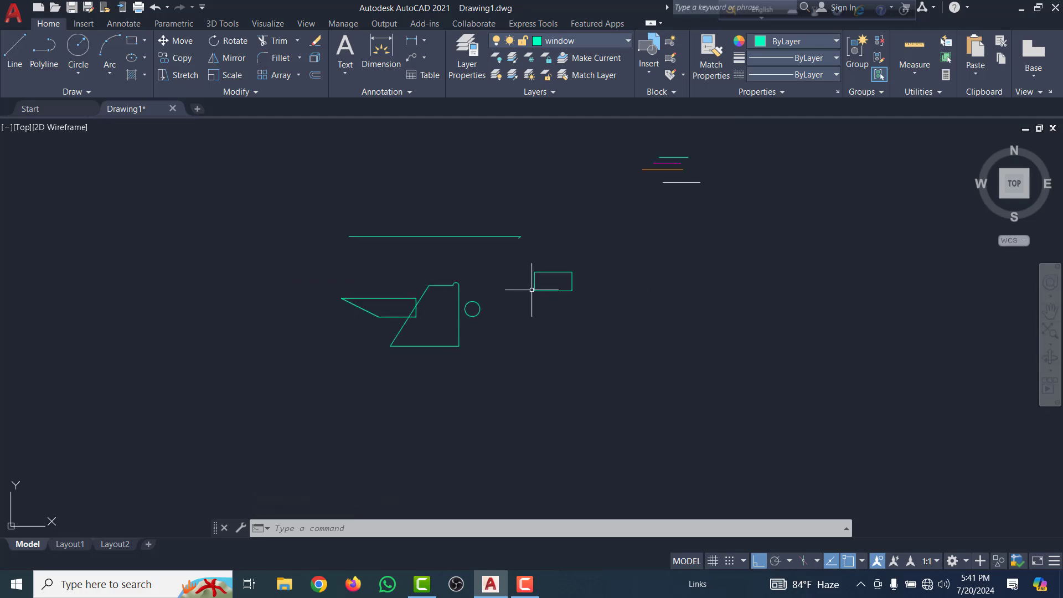
scroll(557, 271, "up", 6)
scroll(443, 282, "down", 5)
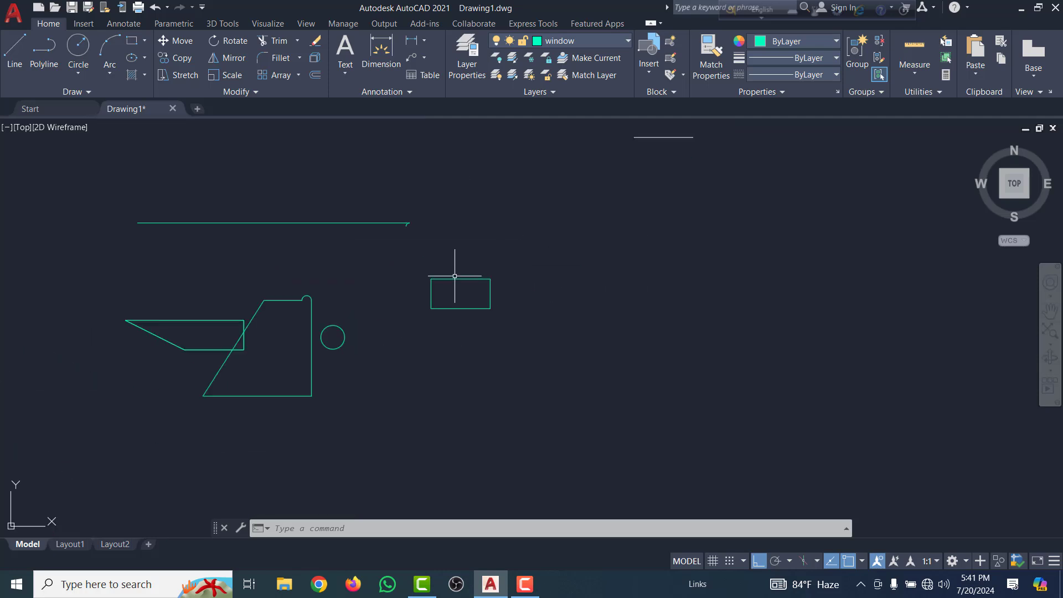
scroll(454, 275, "up", 4)
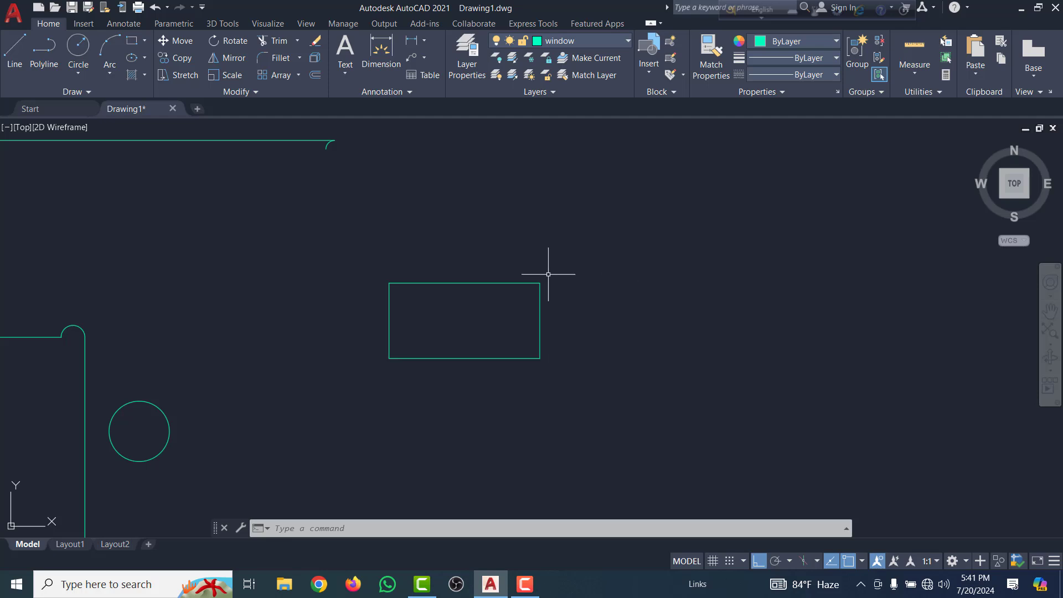
Select the rectangle beside the circle and begin copying it from its lower-left corner with Ortho mode off
left_click(476, 284)
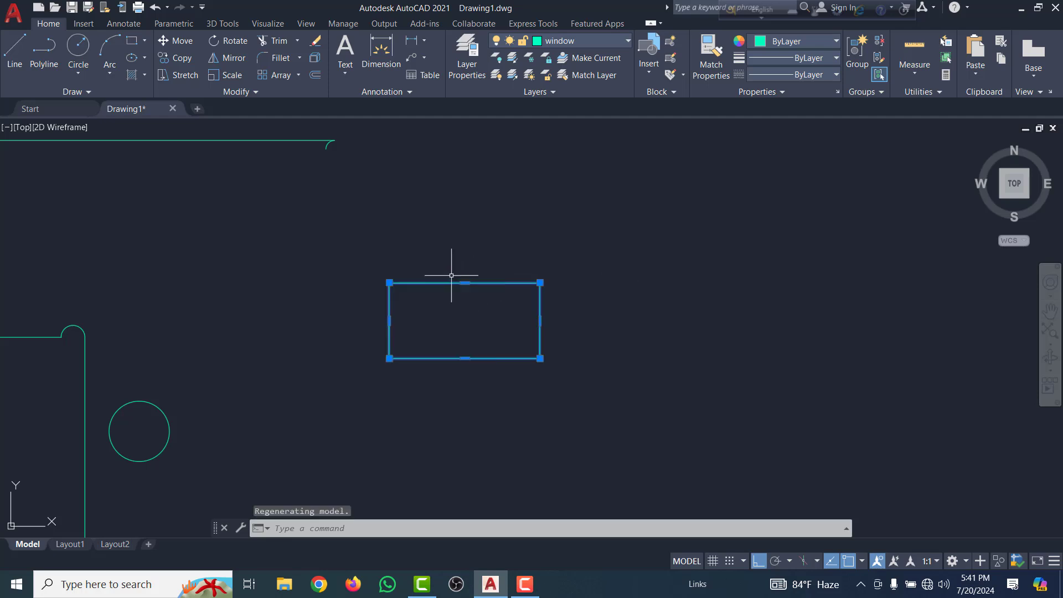
key("Escape")
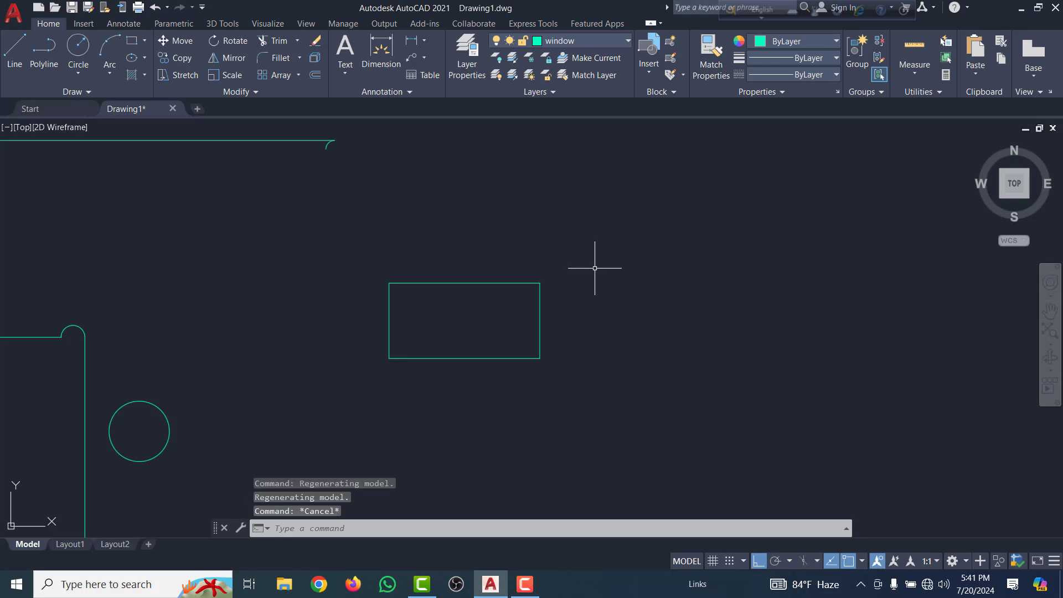
left_click(473, 290)
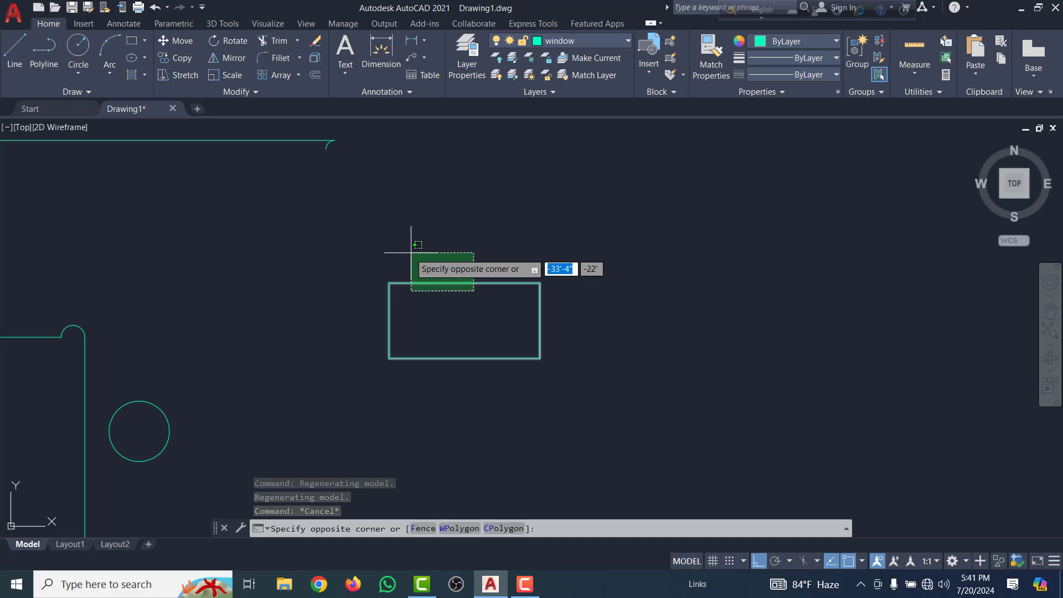
left_click(396, 259)
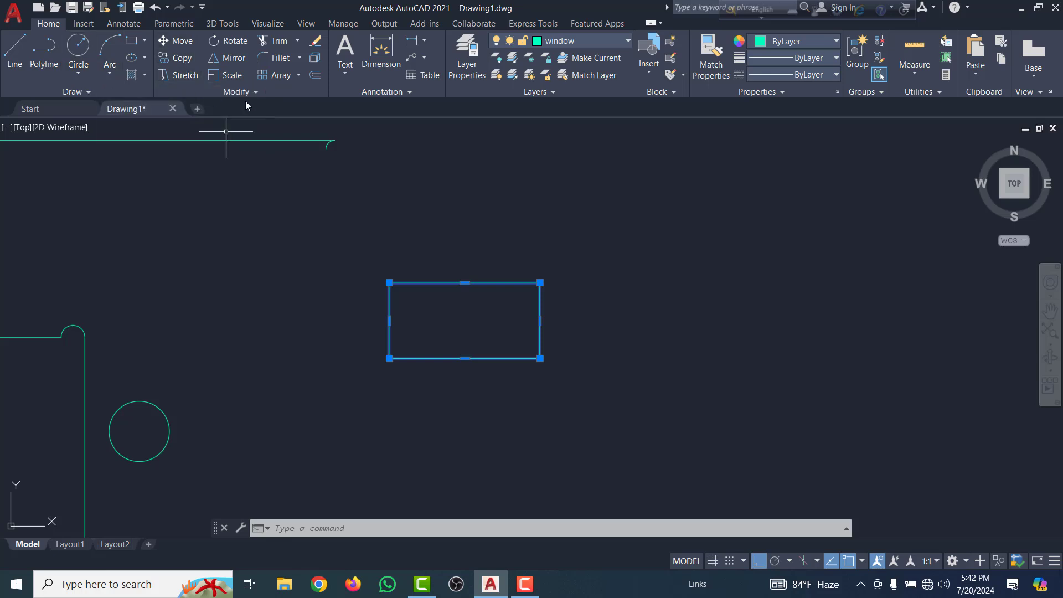
type("co")
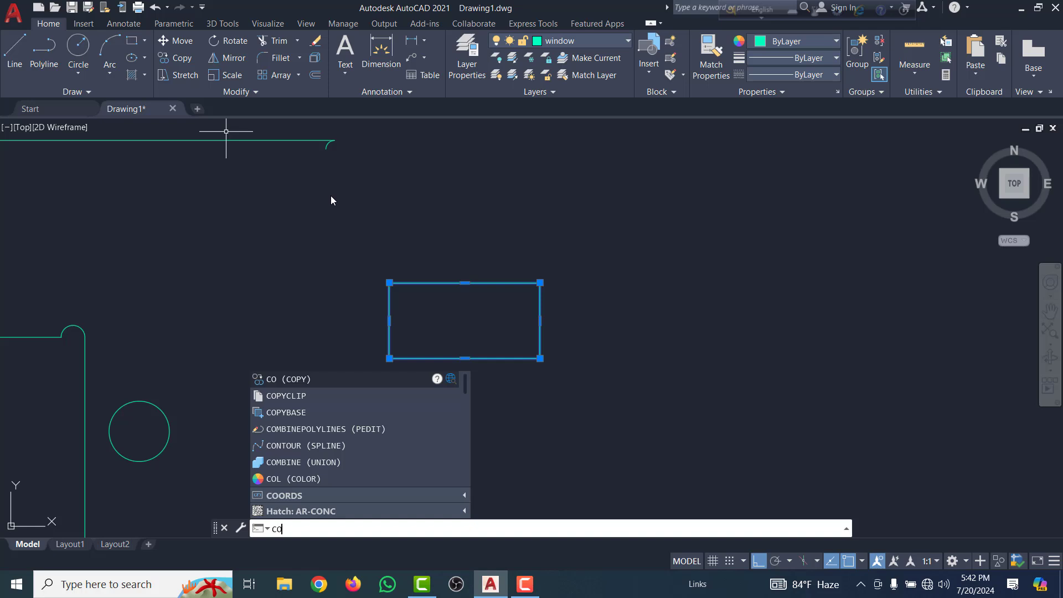
key("Return")
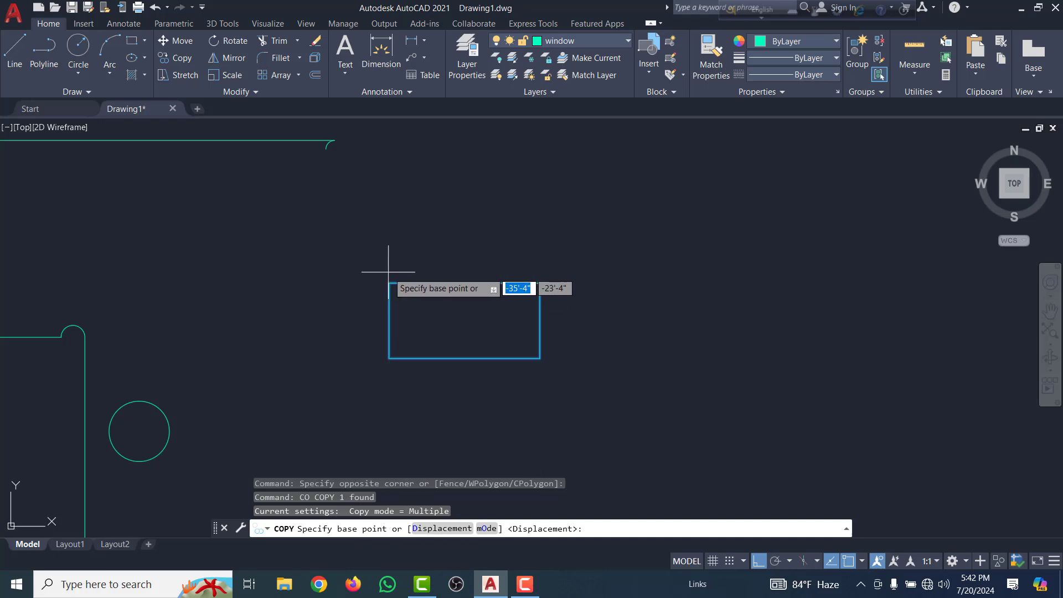
left_click(389, 358)
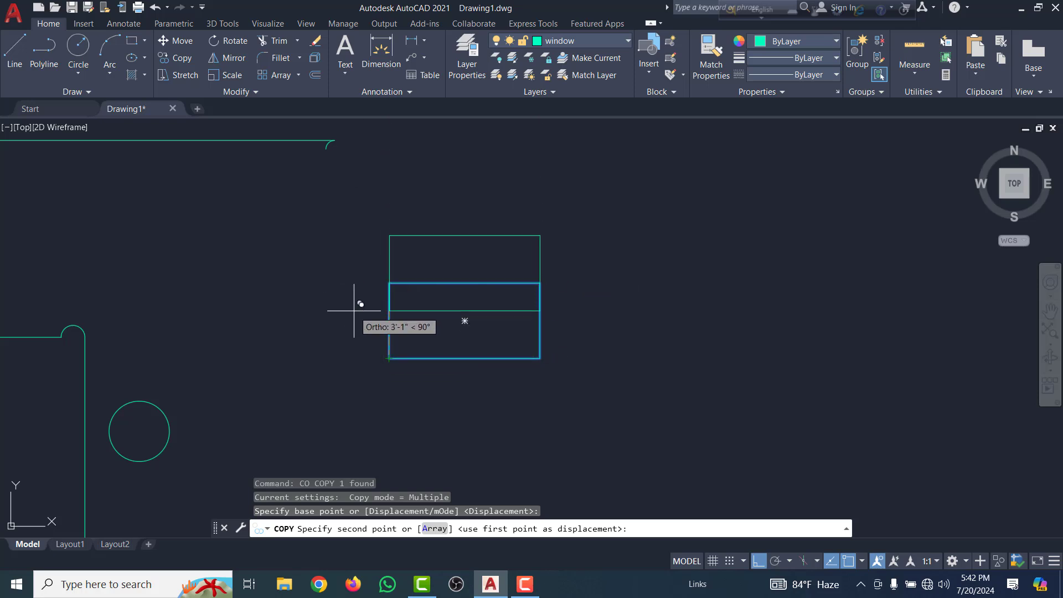
scroll(352, 313, "down", 4)
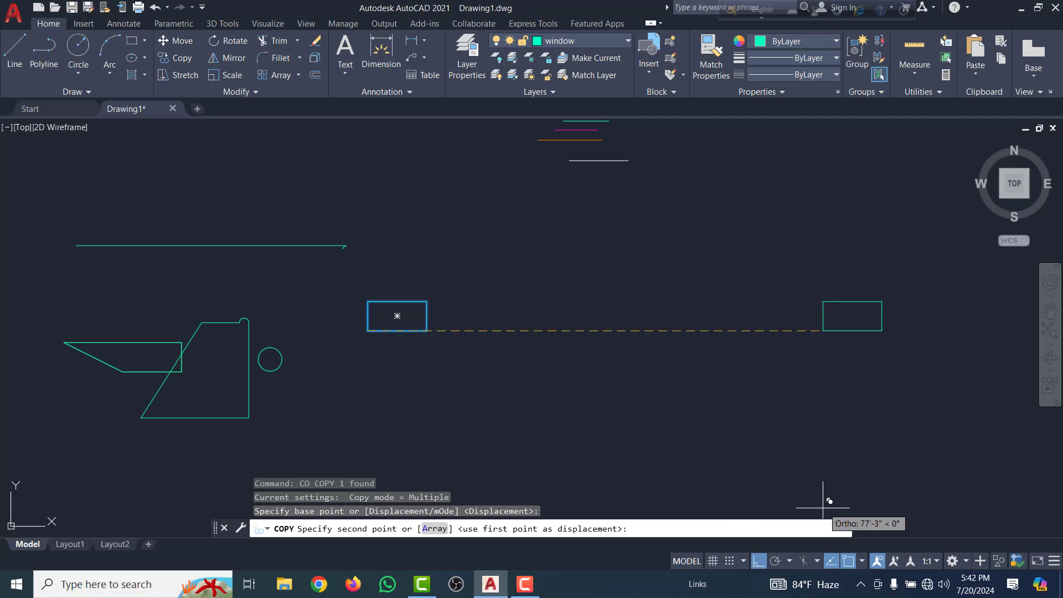
left_click(758, 561)
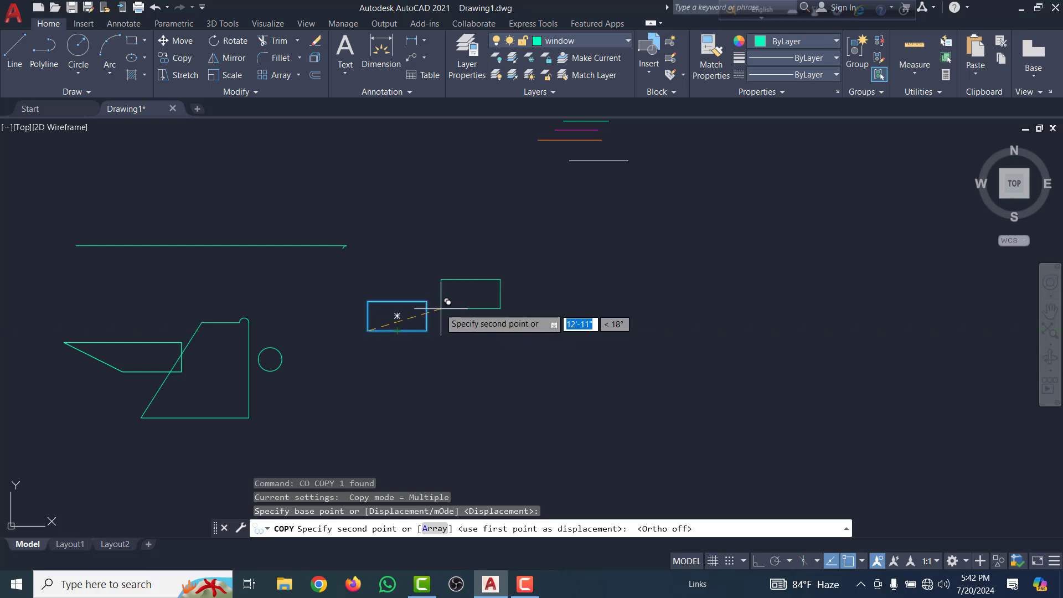
Place four copies of the rectangle at scattered free positions in the empty area east of the original
scroll(441, 301, "up", 8)
scroll(643, 372, "down", 10)
scroll(513, 387, "up", 8)
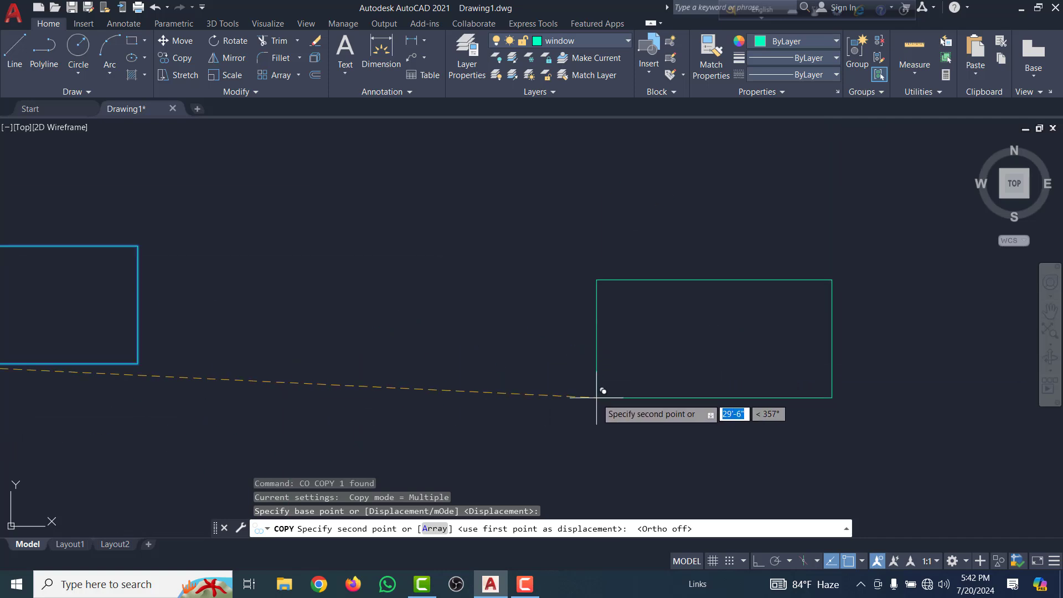
scroll(508, 368, "down", 2)
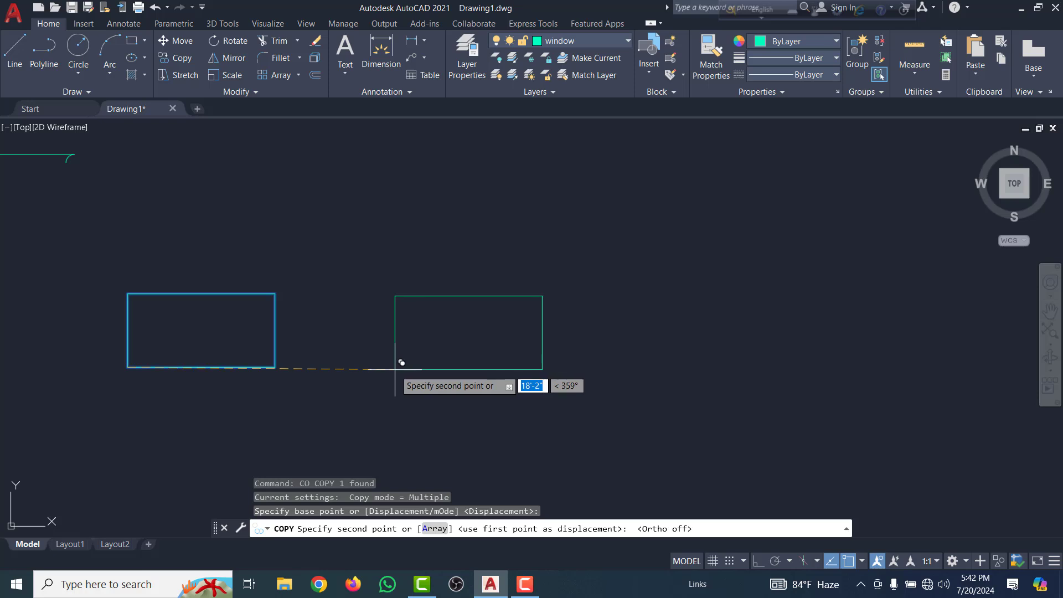
left_click(456, 255)
scroll(429, 310, "down", 5)
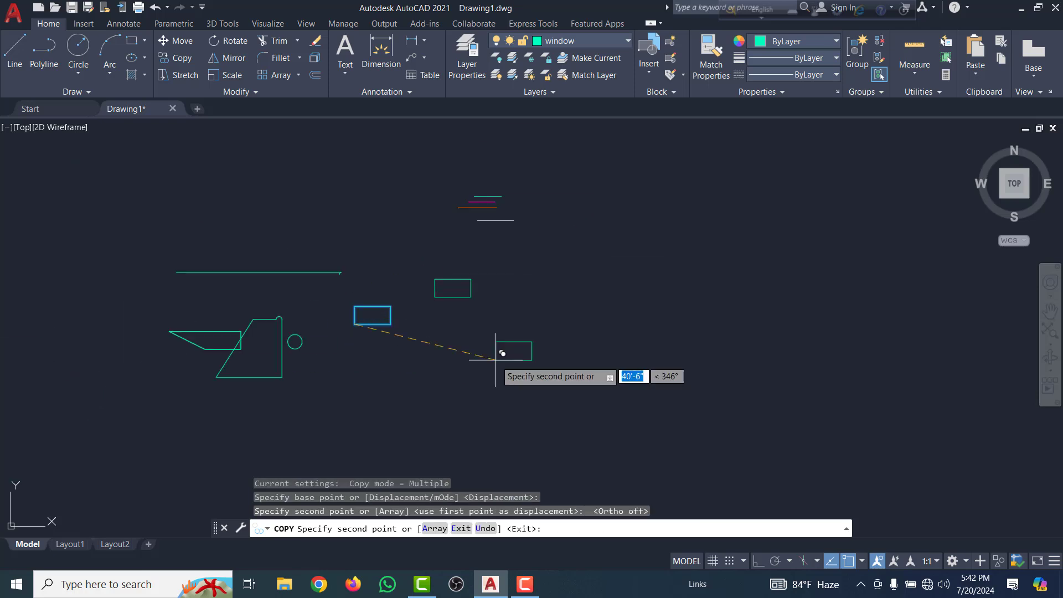
left_click(646, 381)
scroll(498, 335, "up", 5)
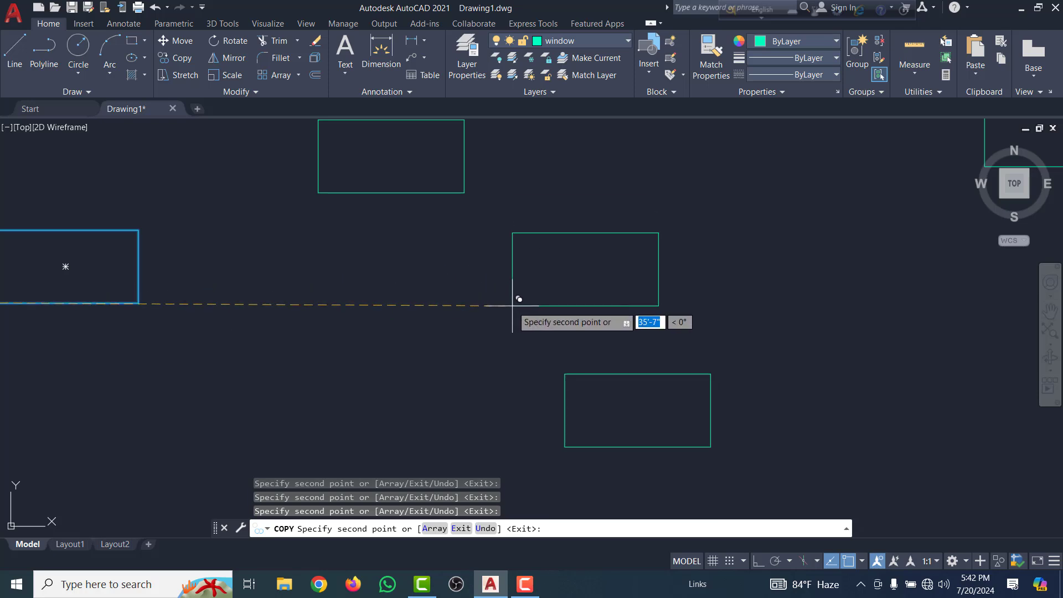
Place one more copy of the rectangle 50' east of the original and end the Copy command
type("50")
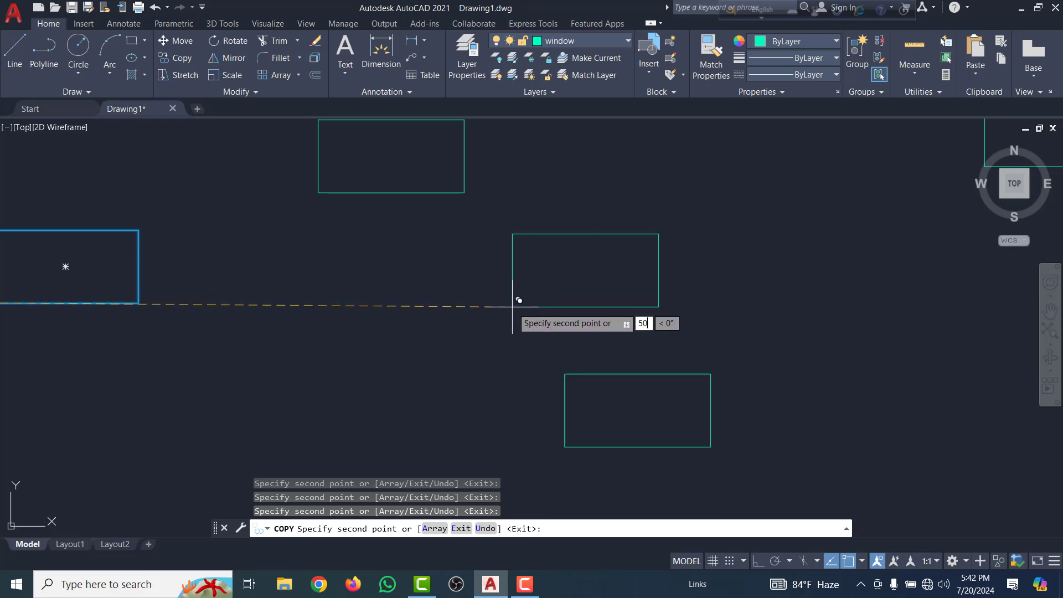
type("'")
key("Return")
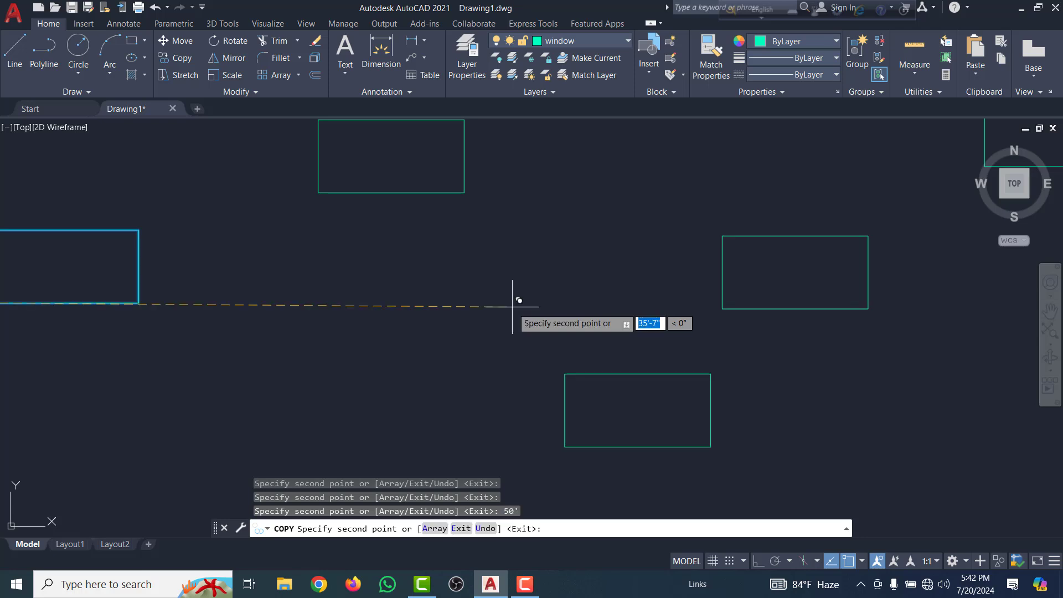
scroll(588, 266, "down", 6)
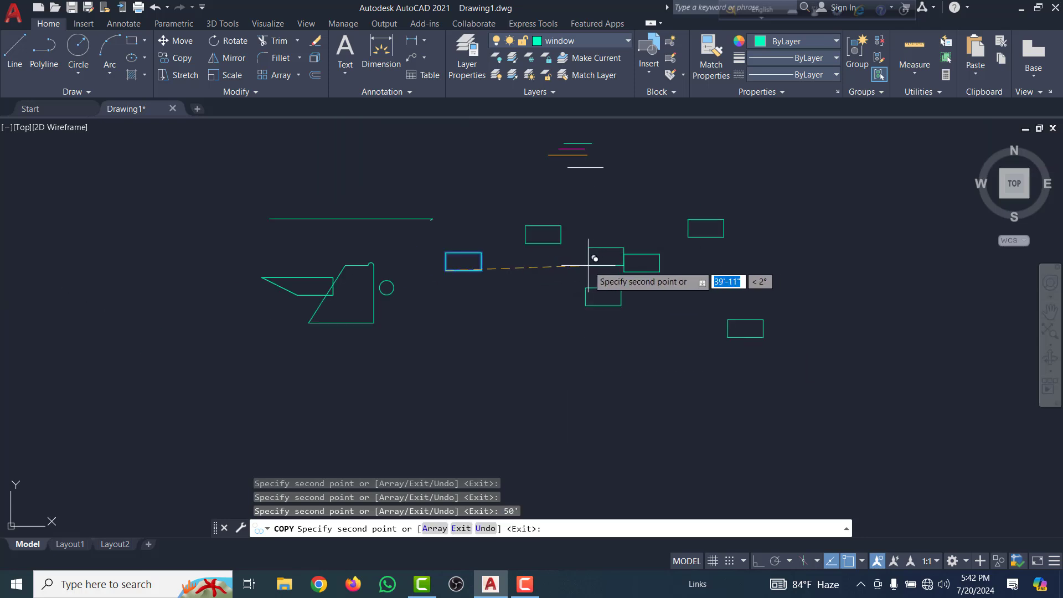
key("Escape")
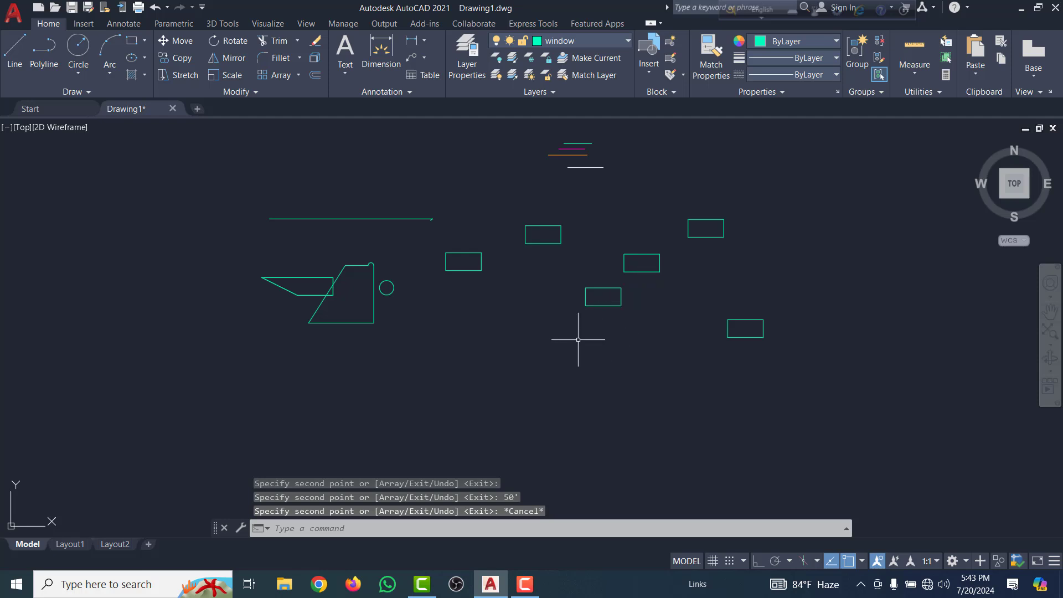
type("ct o")
key("Return")
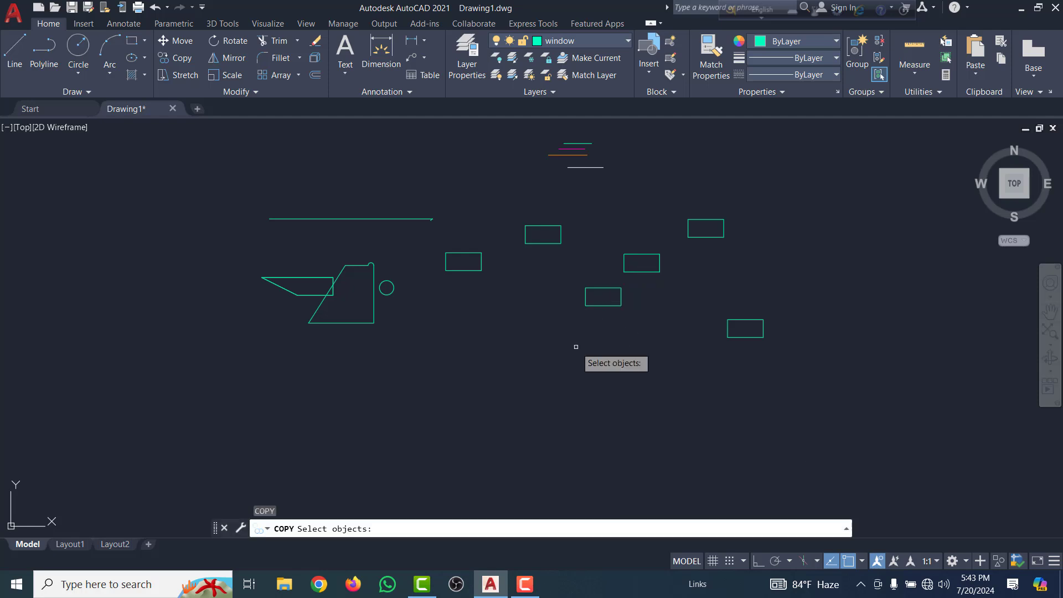
scroll(469, 257, "up", 3)
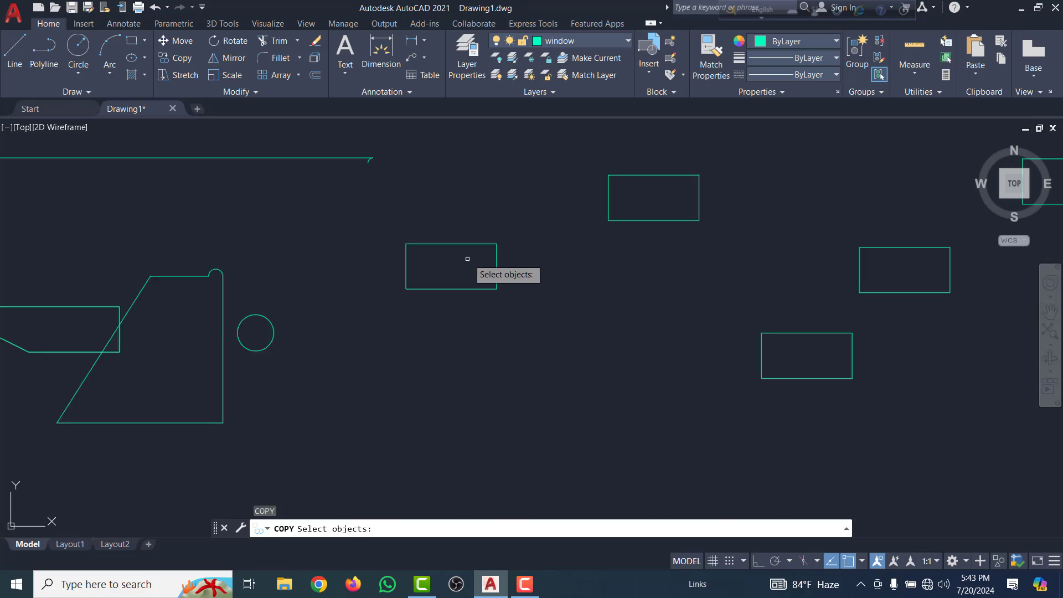
left_click(454, 287)
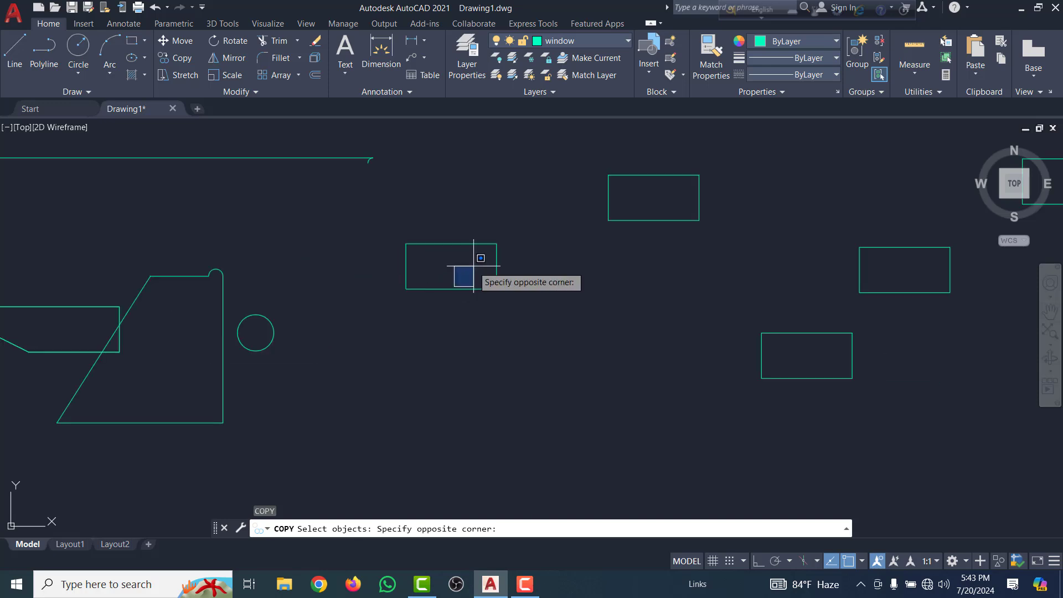
left_click(431, 296)
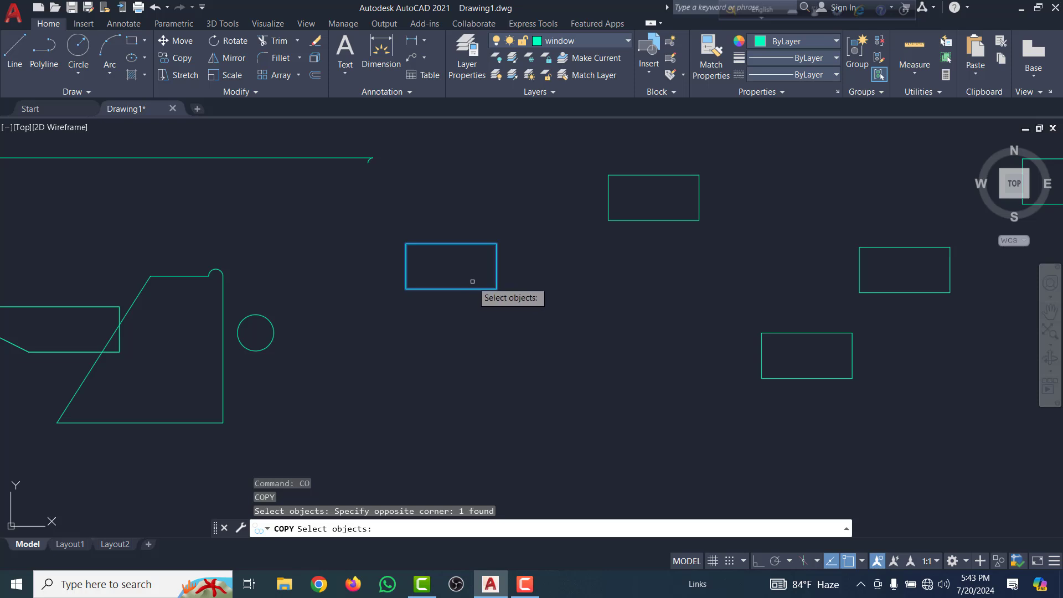
key("Return")
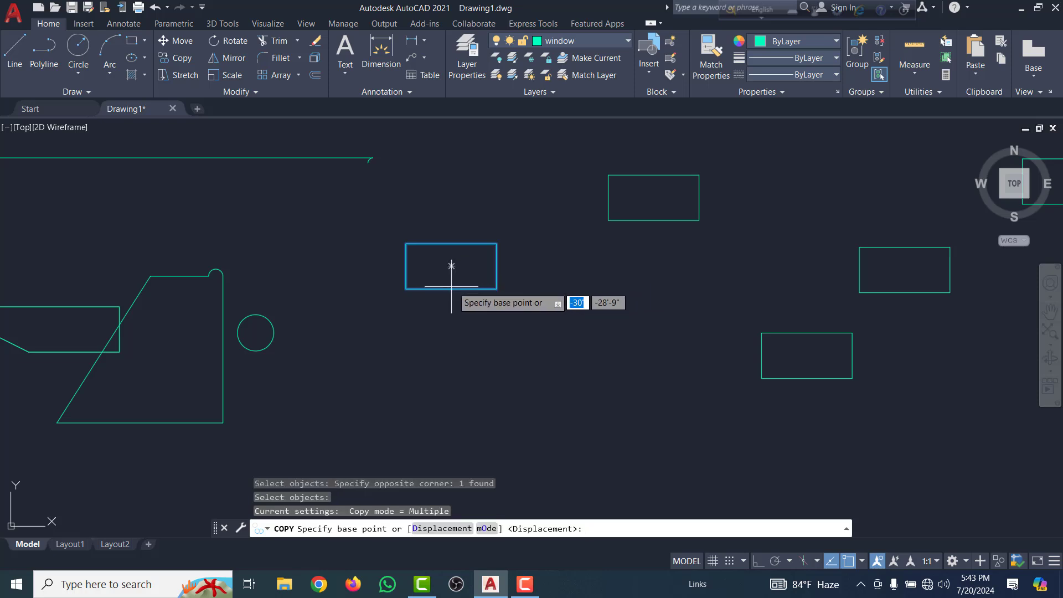
left_click(405, 289)
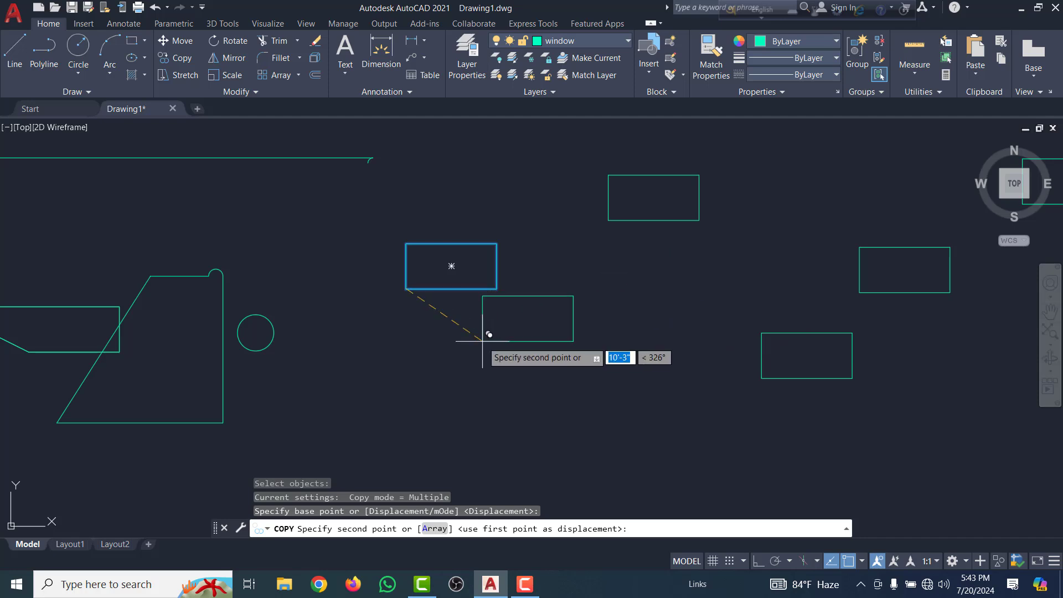
key("Escape")
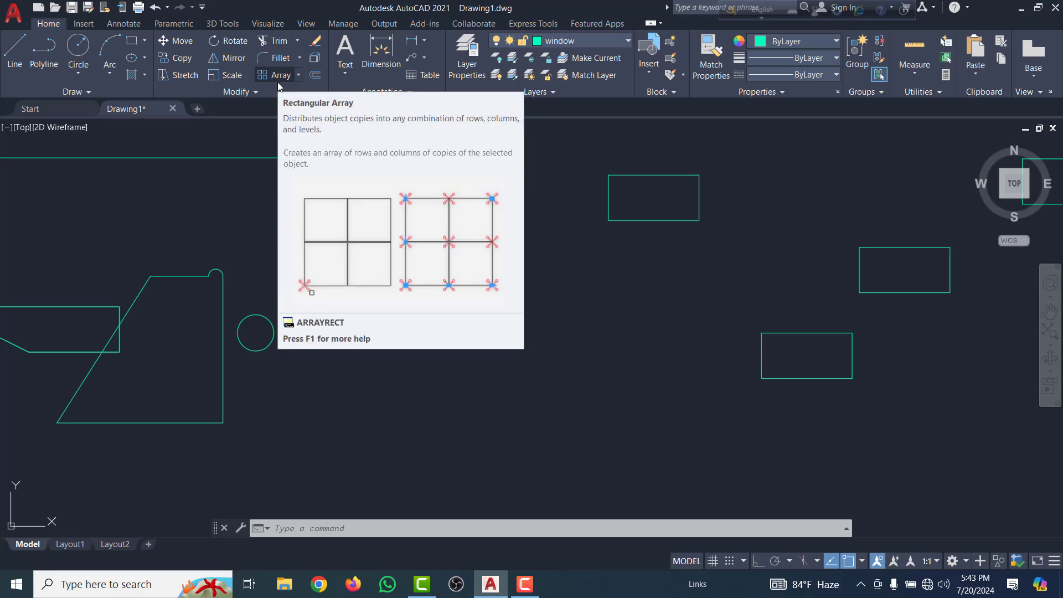
Delete the five rectangle copies, keeping only the original rectangle
scroll(522, 349, "down", 5)
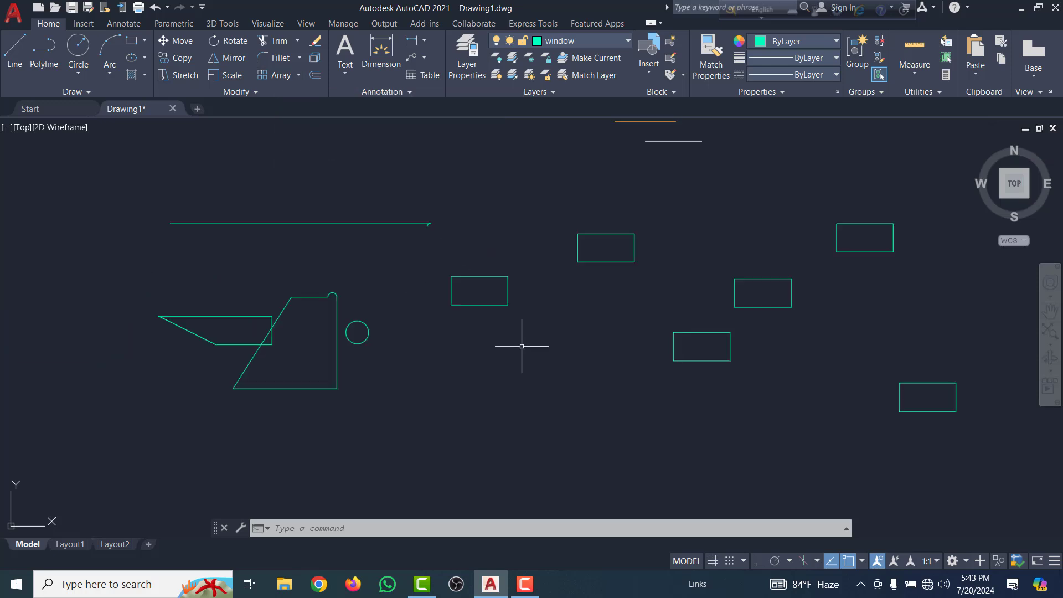
left_click(728, 408)
left_click(545, 284)
key("Delete")
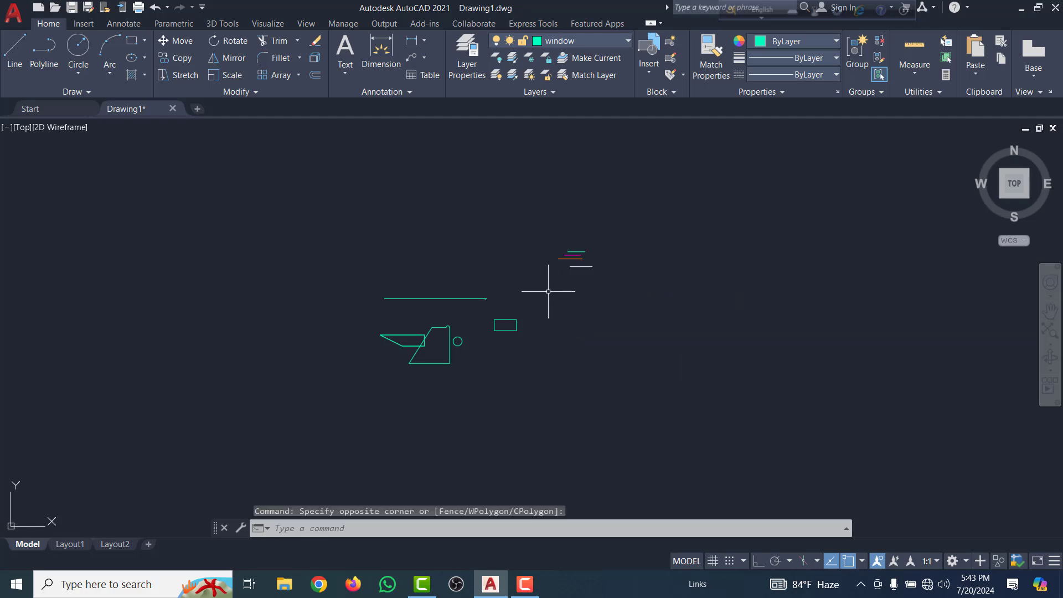
scroll(508, 322, "up", 4)
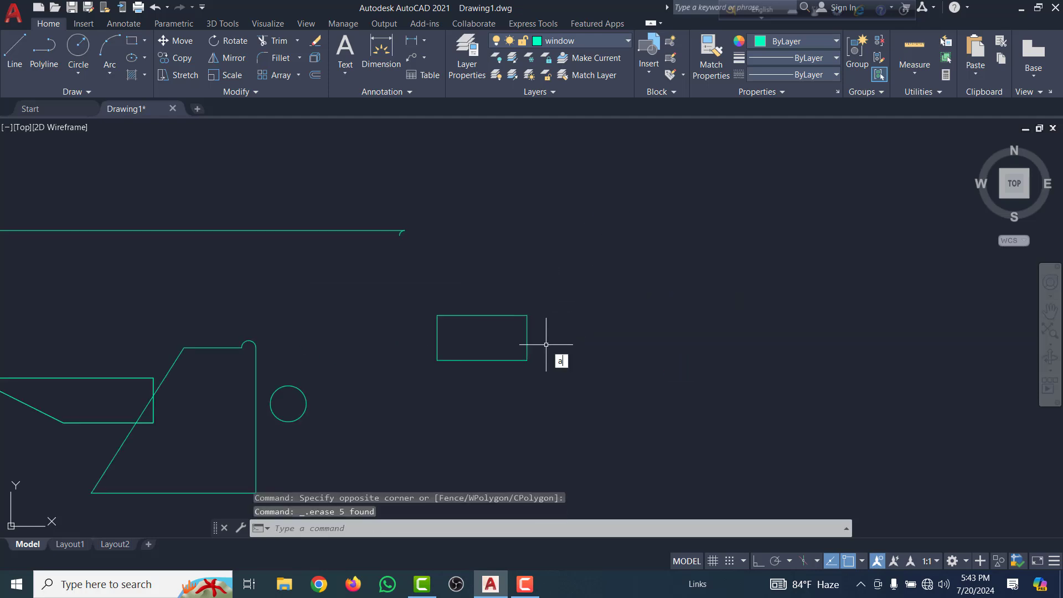
type("r")
key("Return")
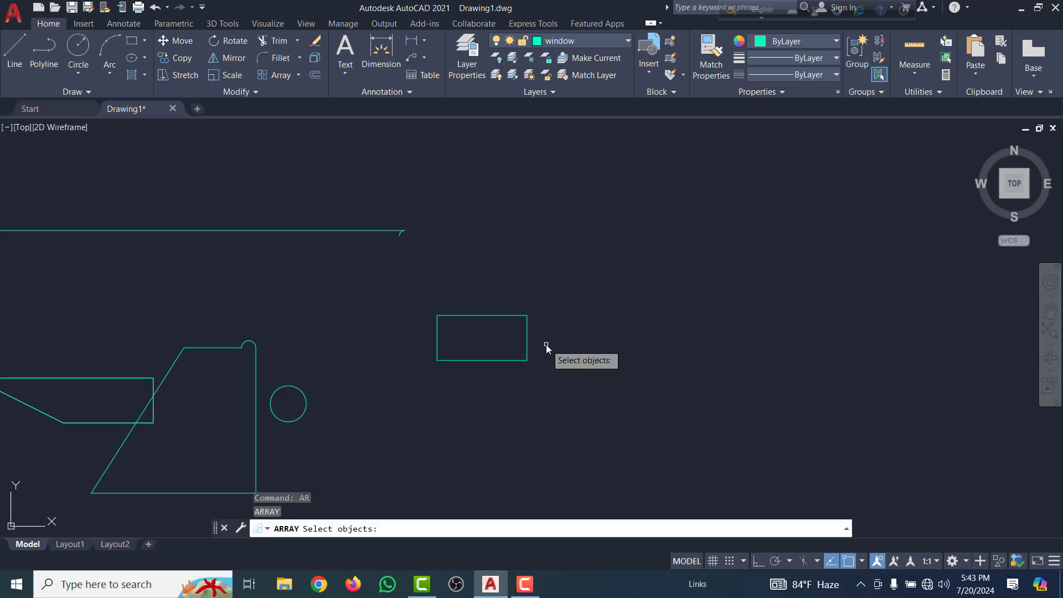
left_click(445, 359)
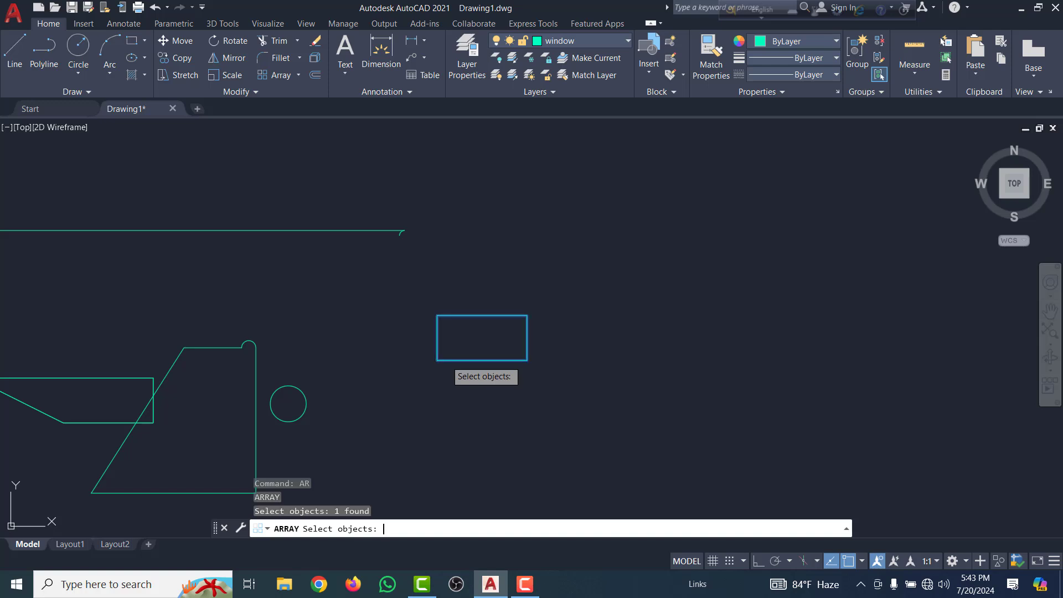
key("Return")
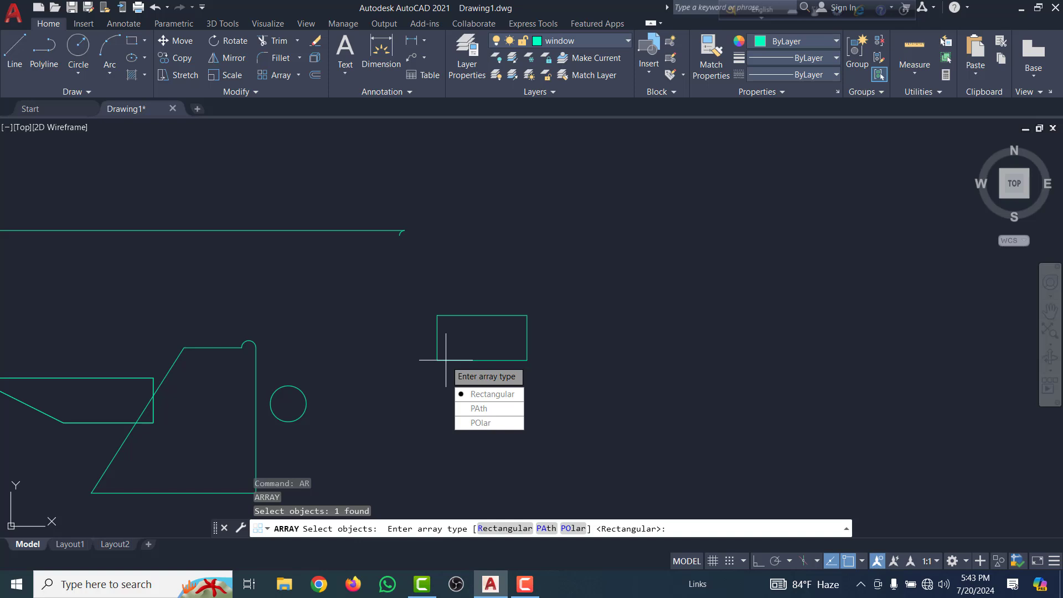
left_click(490, 409)
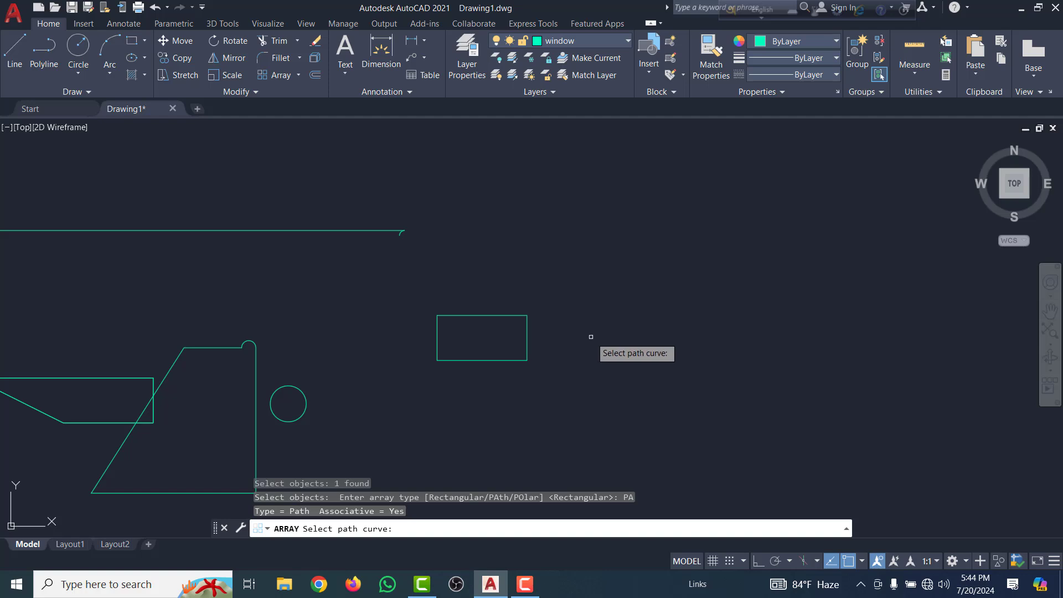
left_click(571, 356)
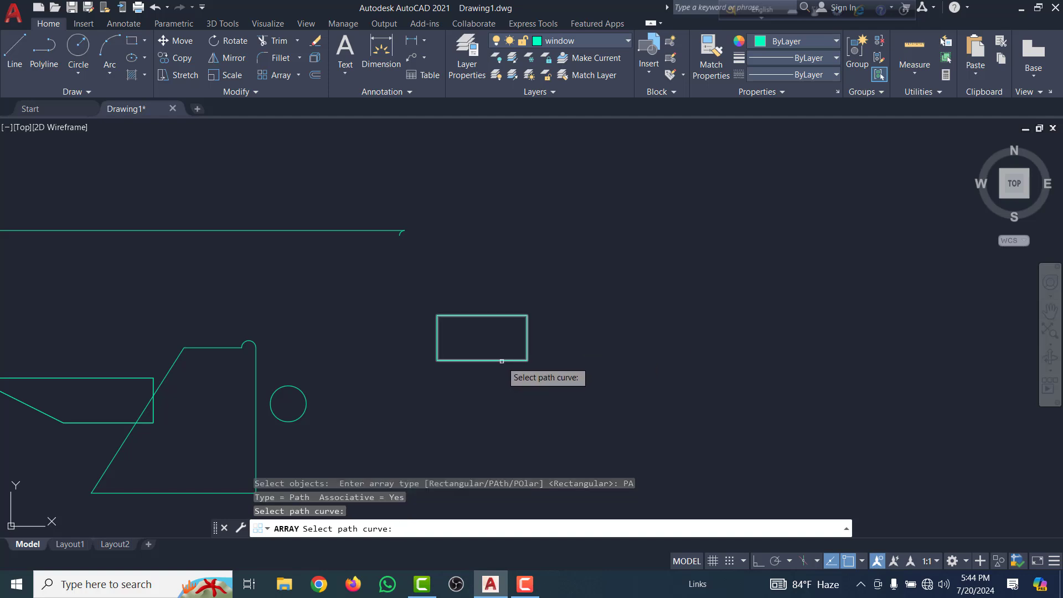
left_click(508, 349)
left_click(497, 364)
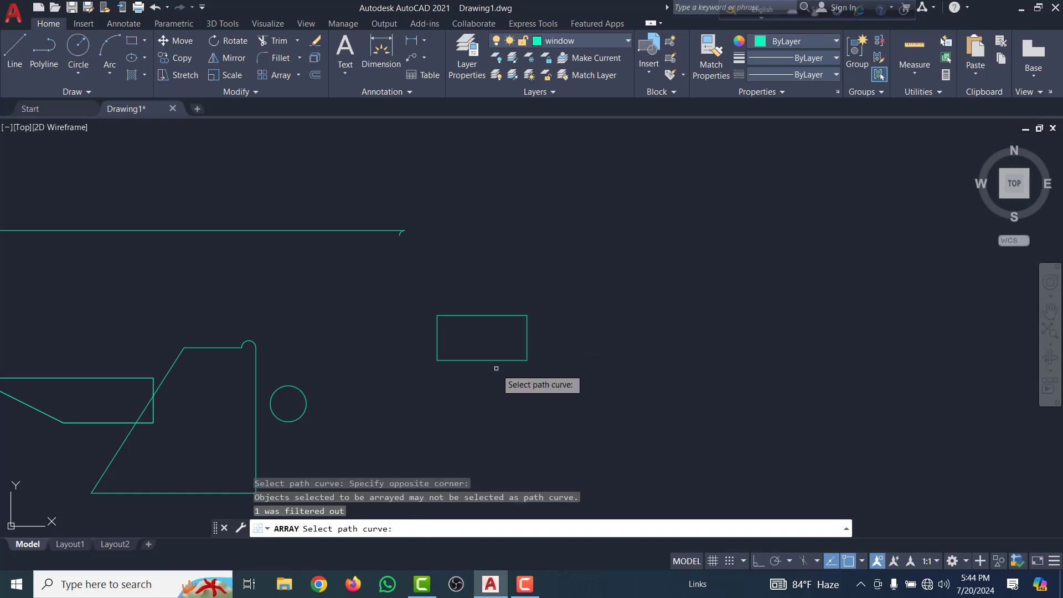
key("Escape")
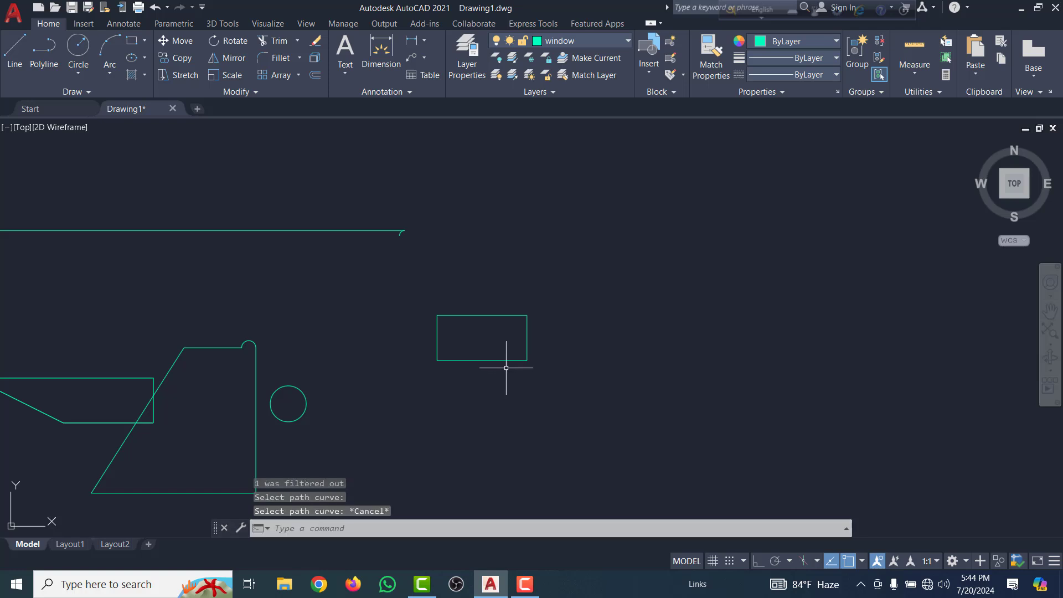
Create a rectangular array from the single rectangle east of the circle
type("AR")
key("Return")
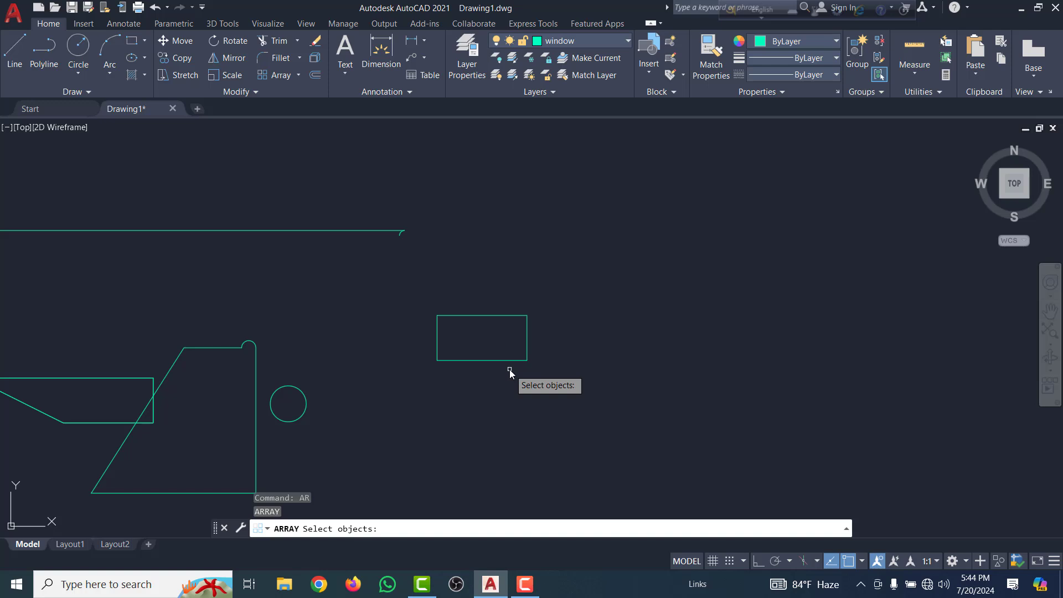
left_click(501, 360)
key("Return")
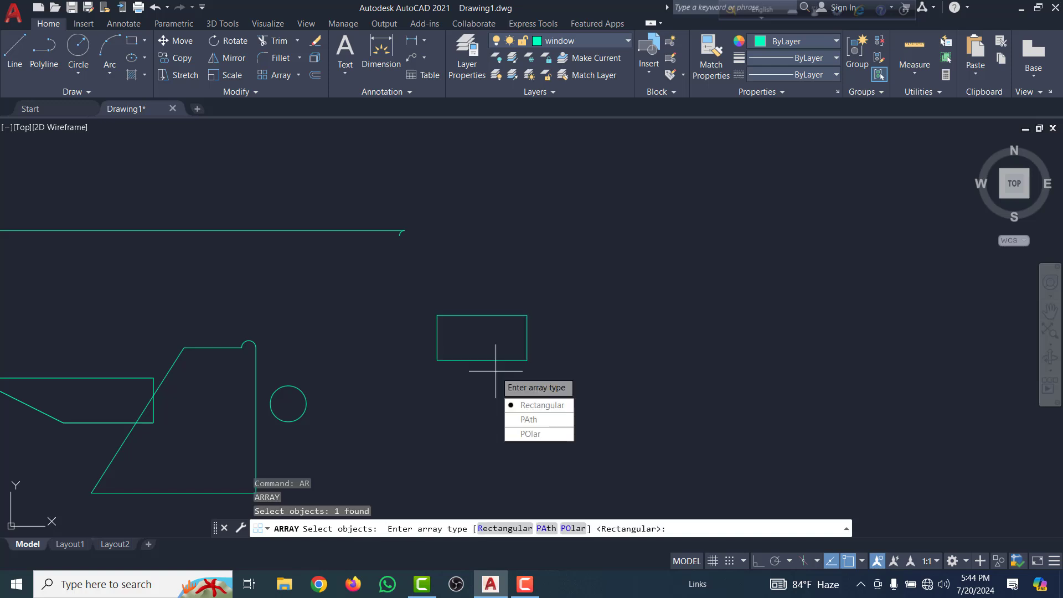
left_click(535, 407)
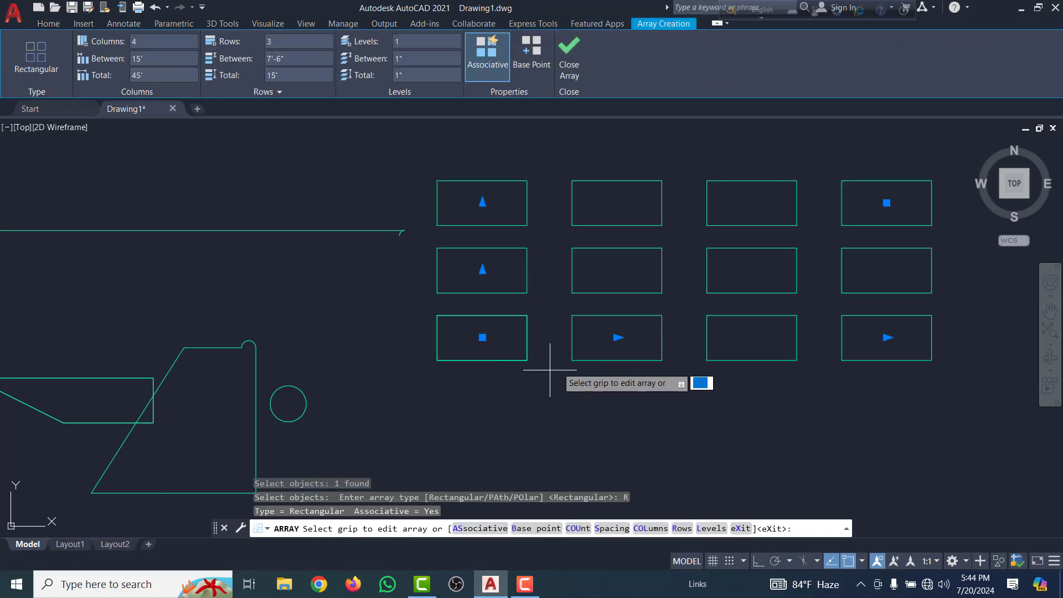
scroll(545, 380, "down", 2)
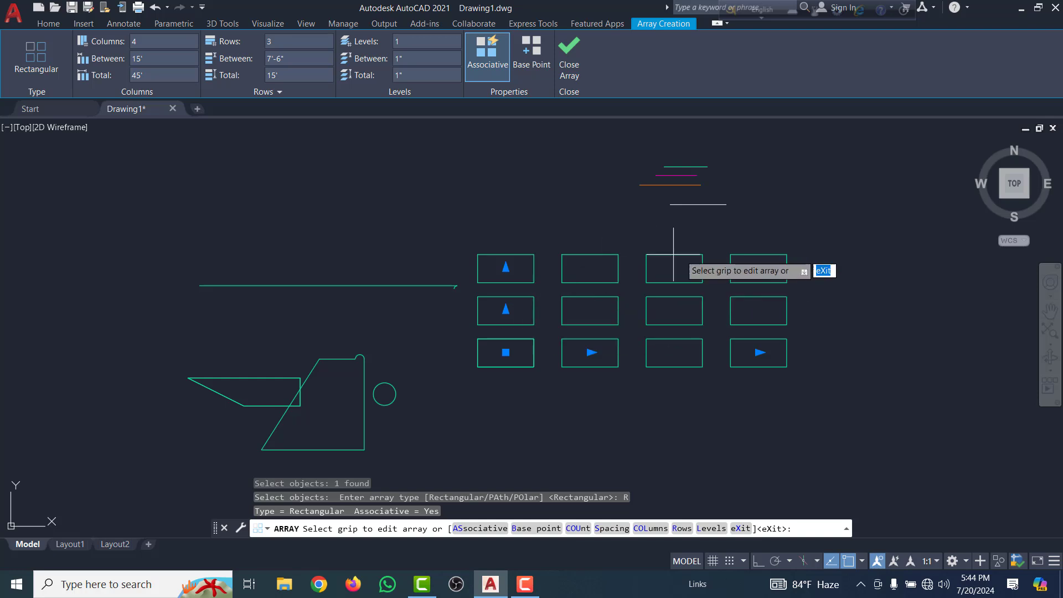
Set the rectangle array to 7 columns and 5 rows, and finish the array
left_click(144, 45)
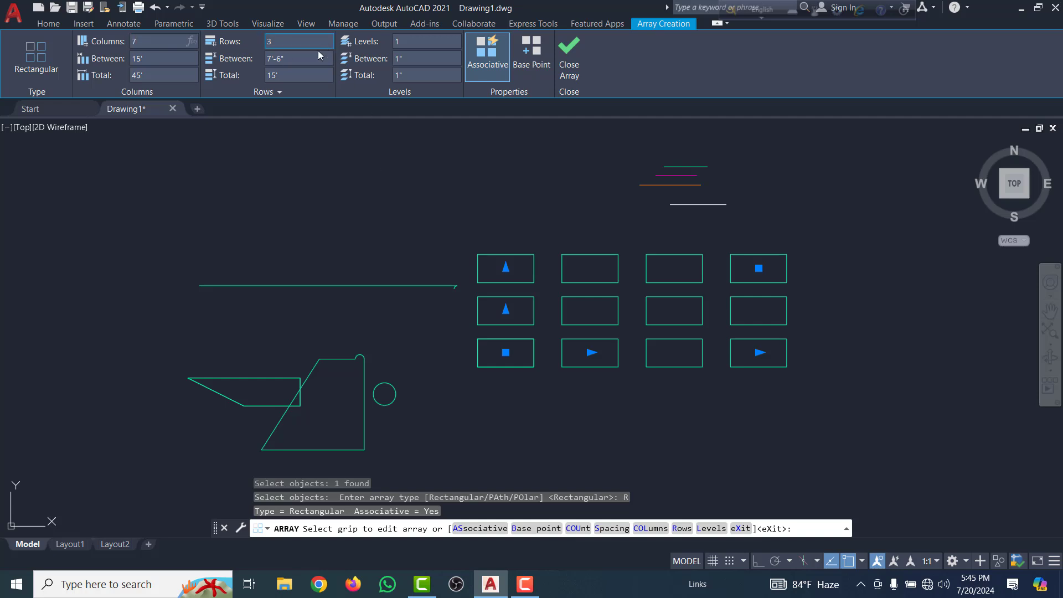
left_click(269, 44)
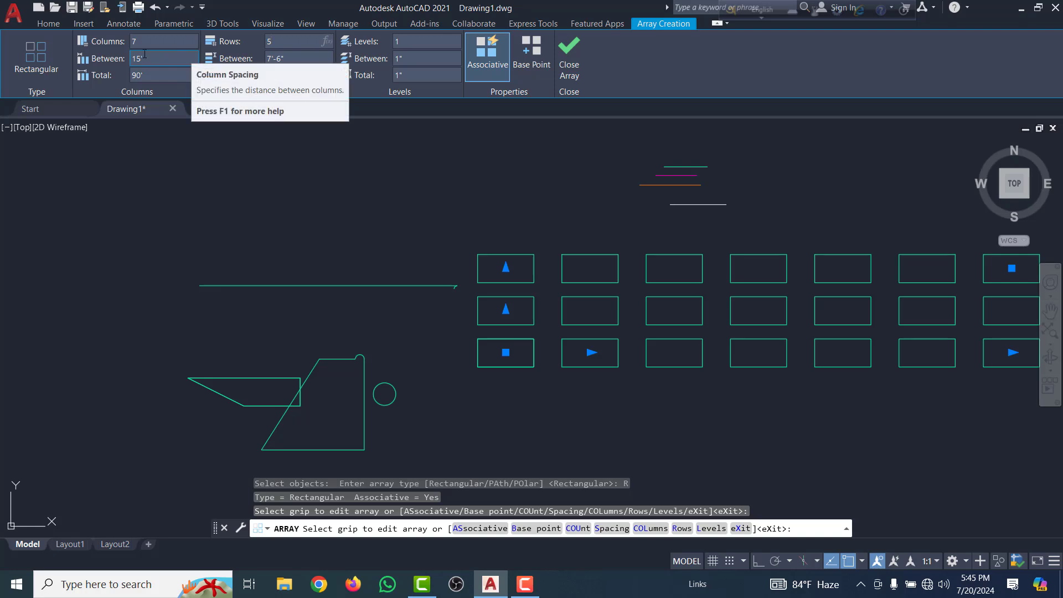
left_click(597, 65)
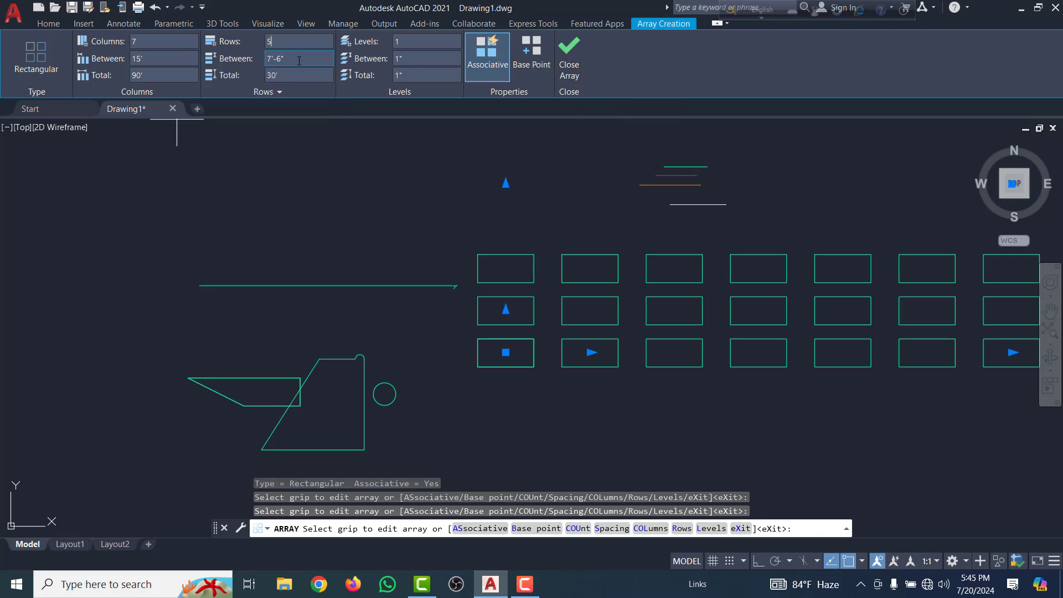
left_click(576, 56)
scroll(526, 210, "down", 8)
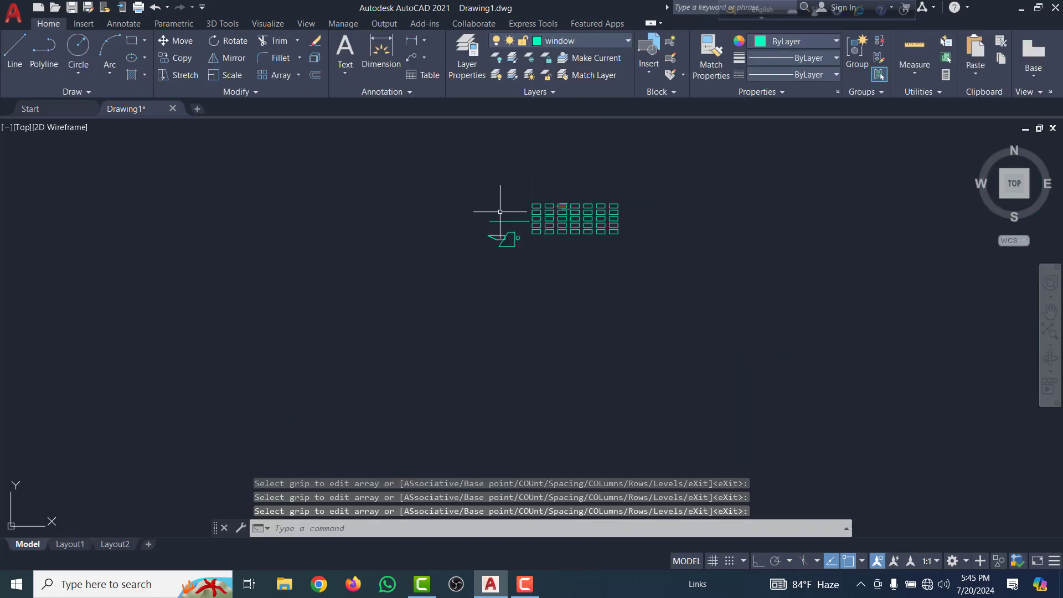
scroll(624, 233, "up", 5)
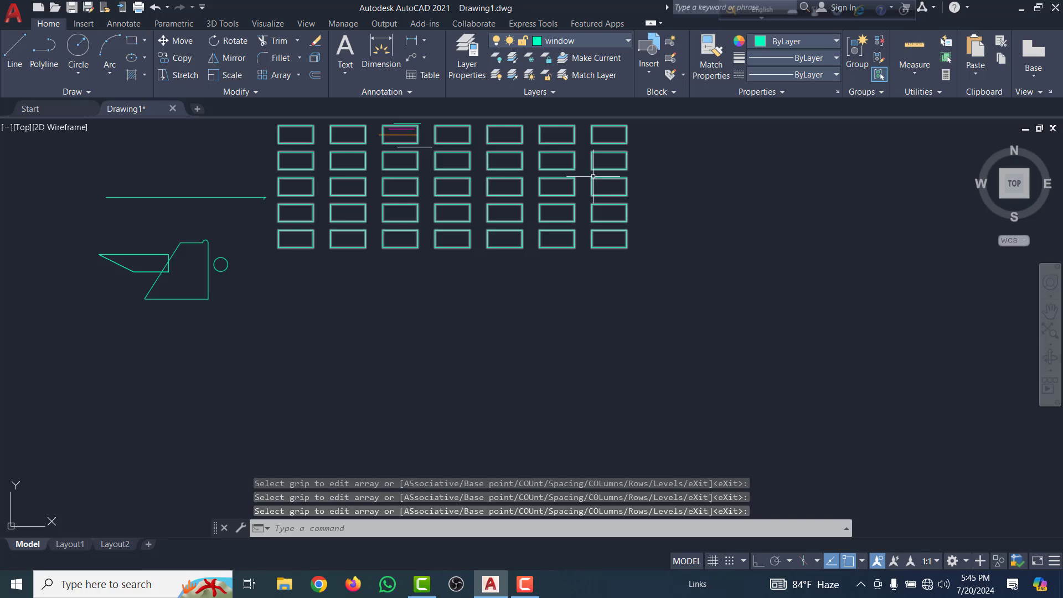
Select the whole rectangle array and delete it
left_click(592, 176)
scroll(628, 266, "down", 4)
scroll(624, 244, "up", 8)
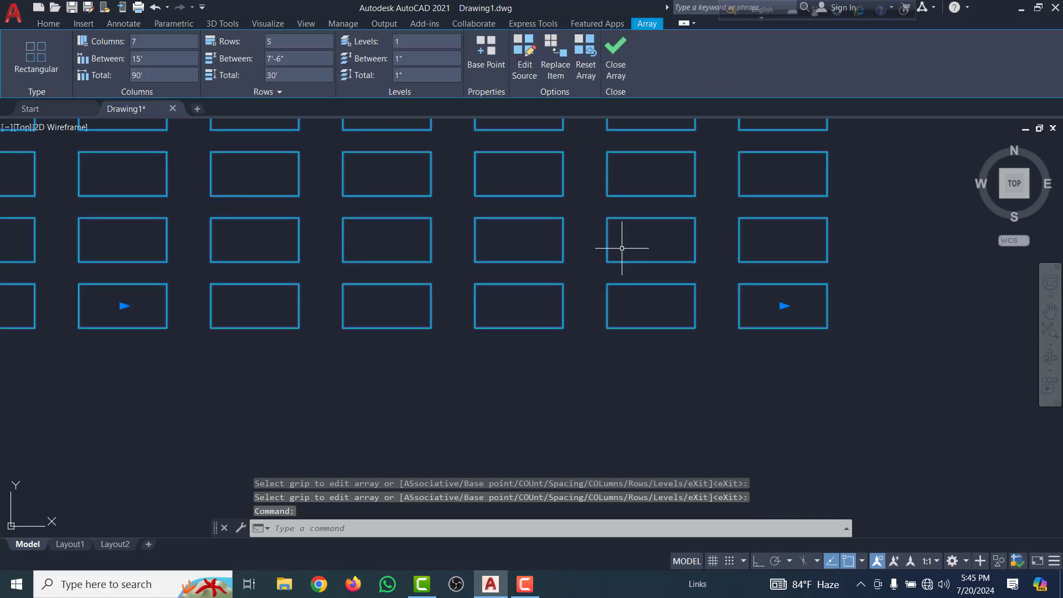
scroll(628, 267, "down", 8)
scroll(631, 255, "up", 2)
scroll(553, 232, "up", 3)
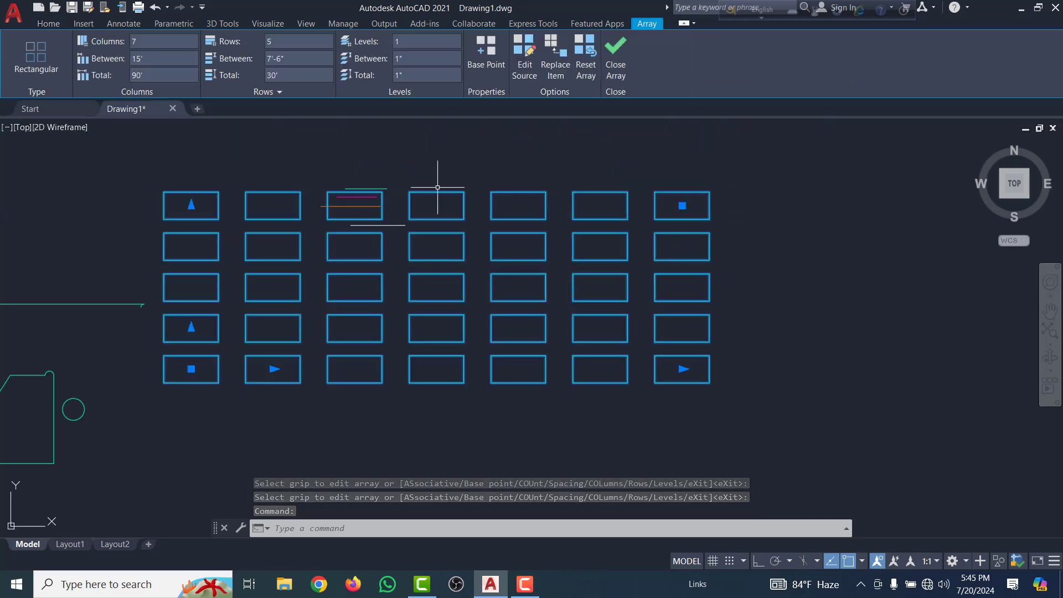
scroll(548, 248, "down", 2)
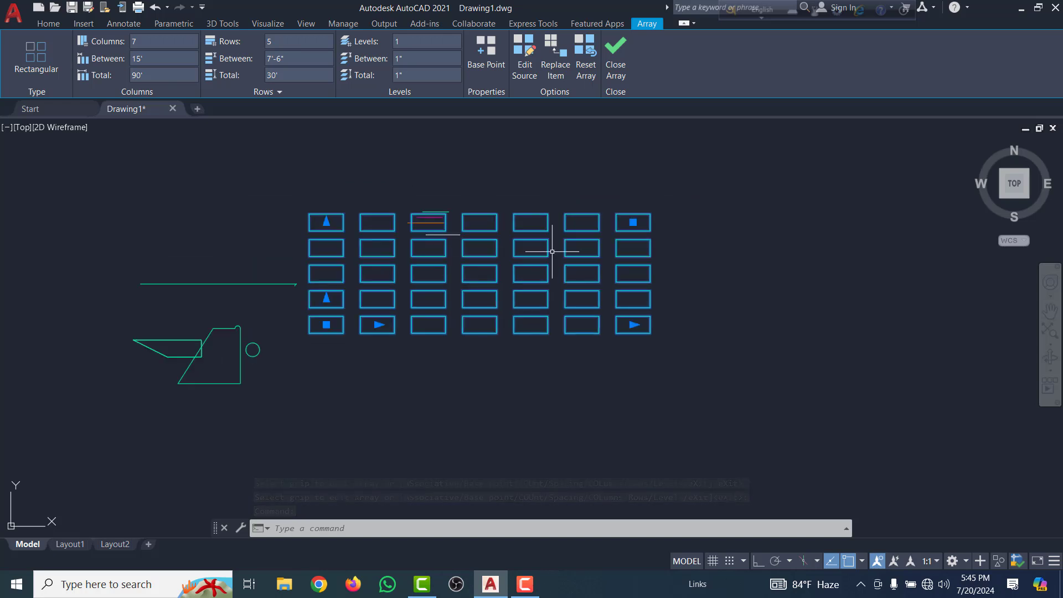
key("Delete")
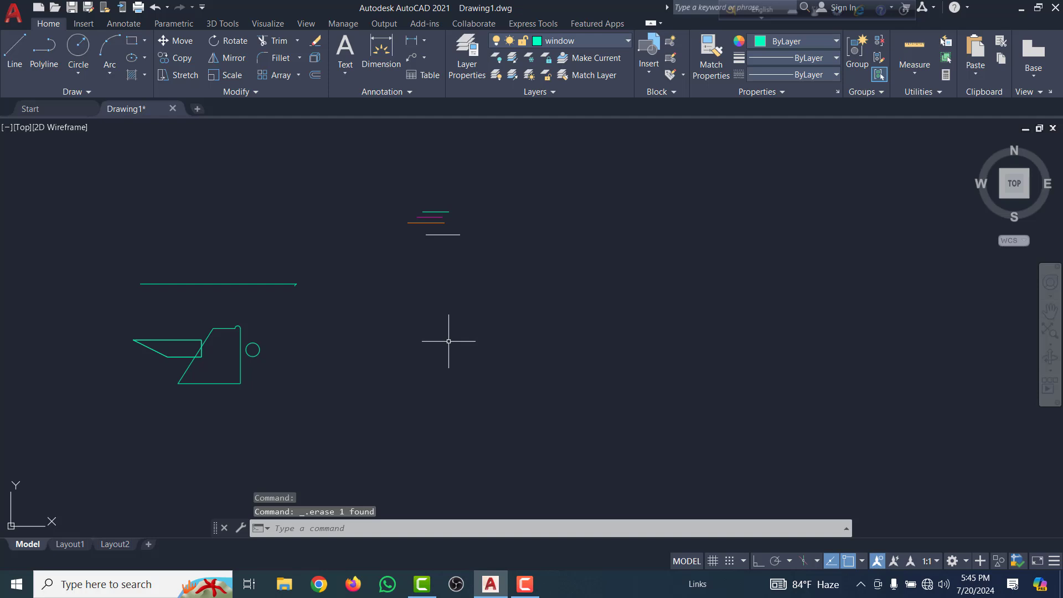
Undo the array's deletion and its creation to get back the single original rectangle
key("ctrl+z")
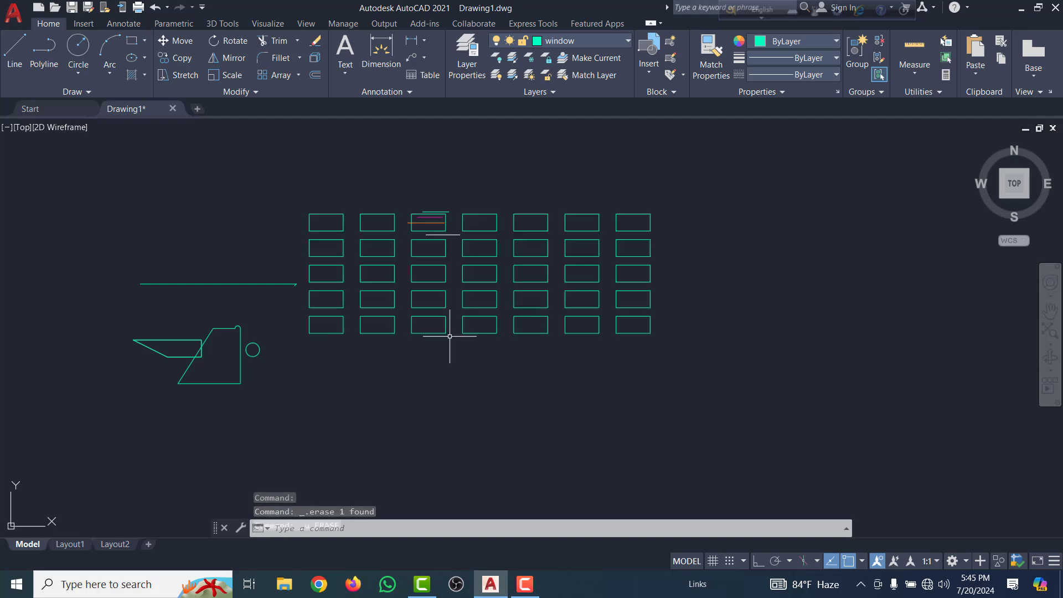
key("ctrl+z")
key("ctrl+z")
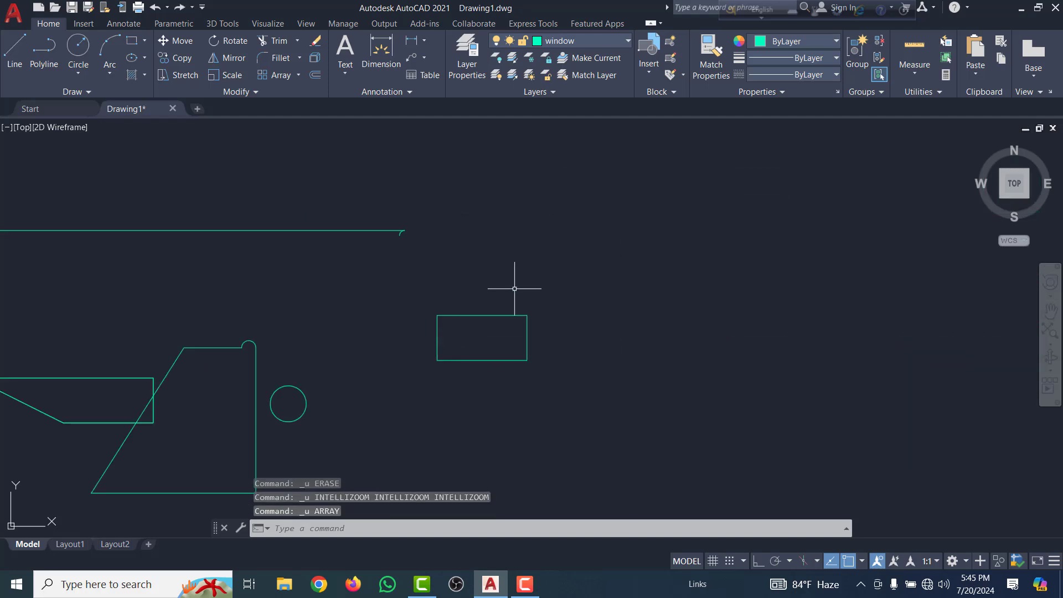
Move the rectangle 50' roughly east, using its lower-left corner as the base point
left_click(550, 364)
left_click(504, 295)
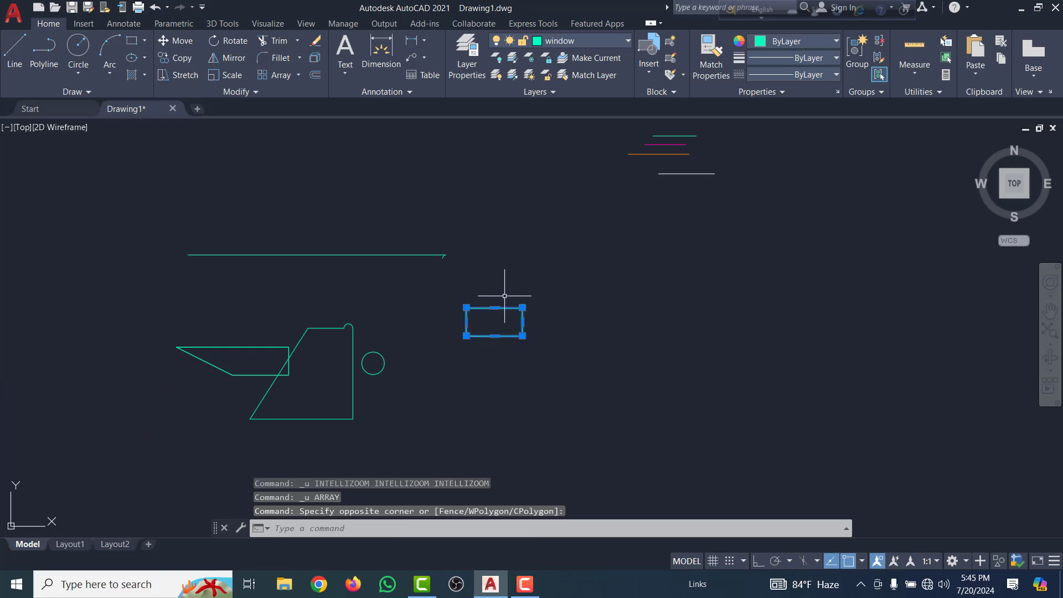
scroll(504, 295, "up", 6)
scroll(501, 303, "down", 4)
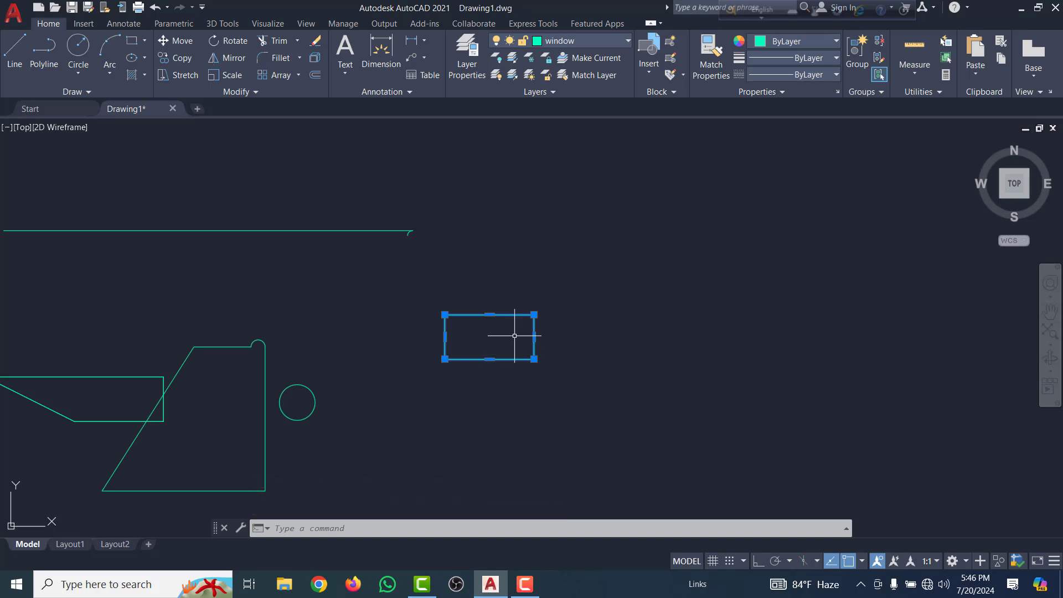
type("M")
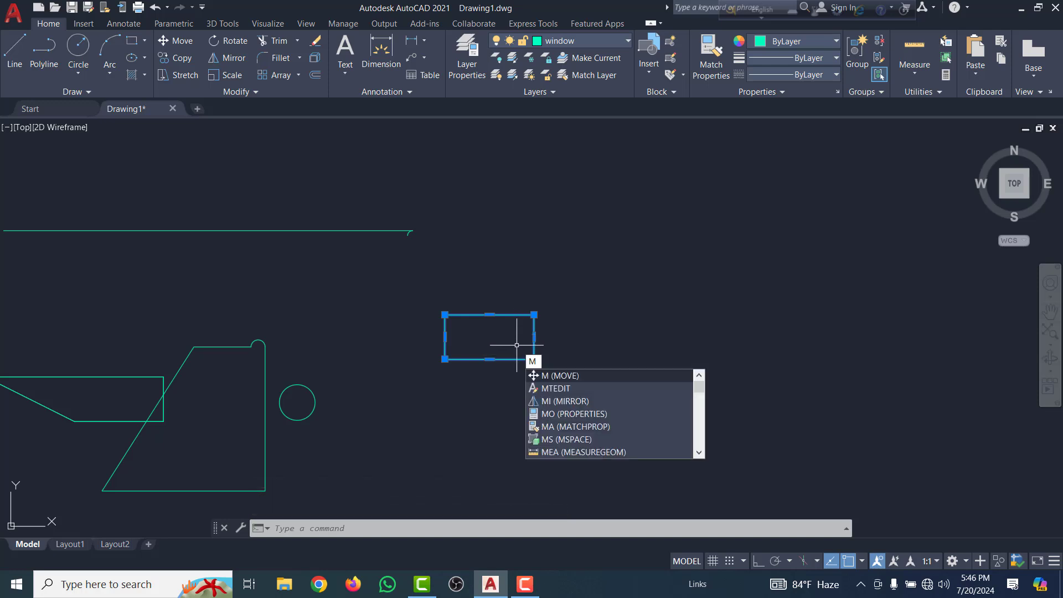
key("Return")
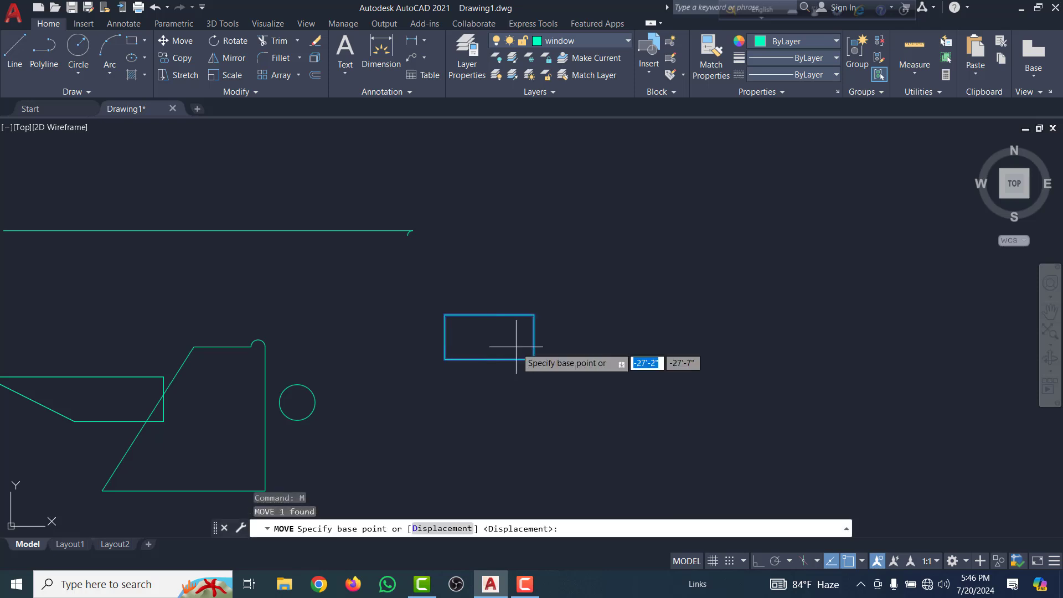
left_click(444, 359)
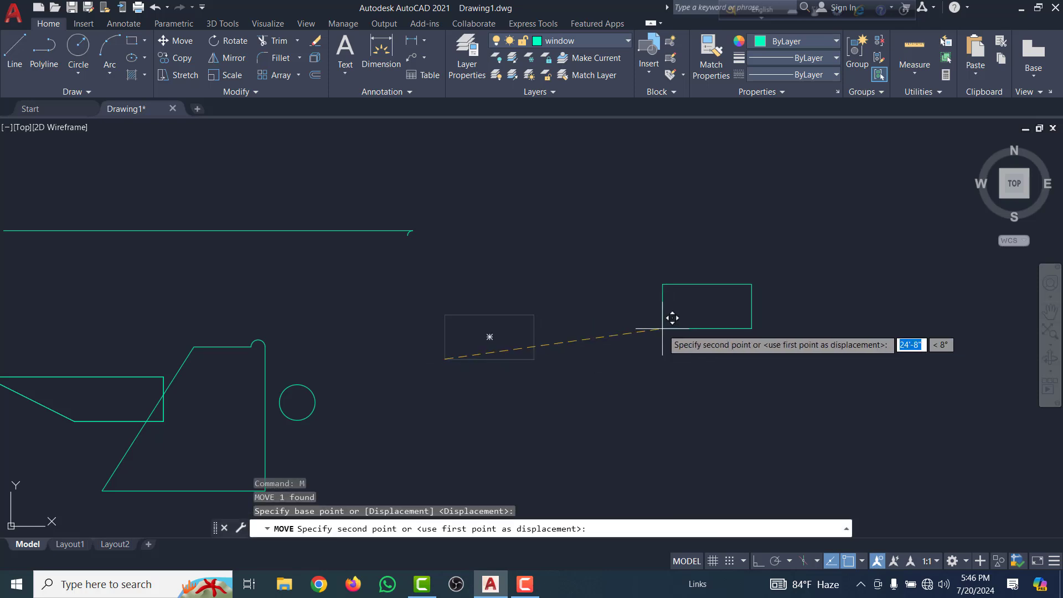
scroll(465, 326, "down", 4)
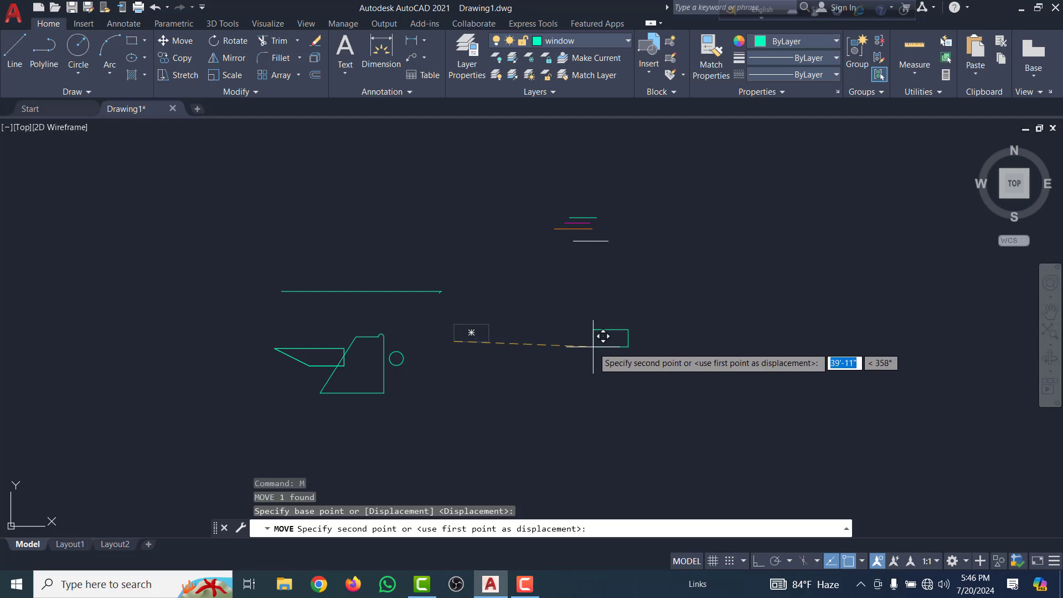
type("50'")
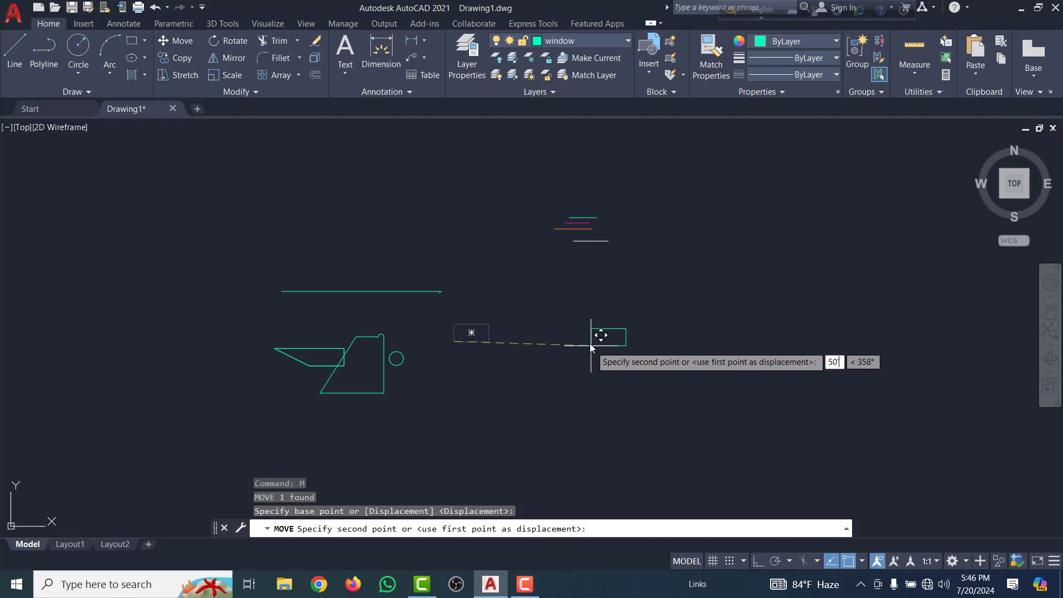
key("Return")
scroll(631, 340, "up", 5)
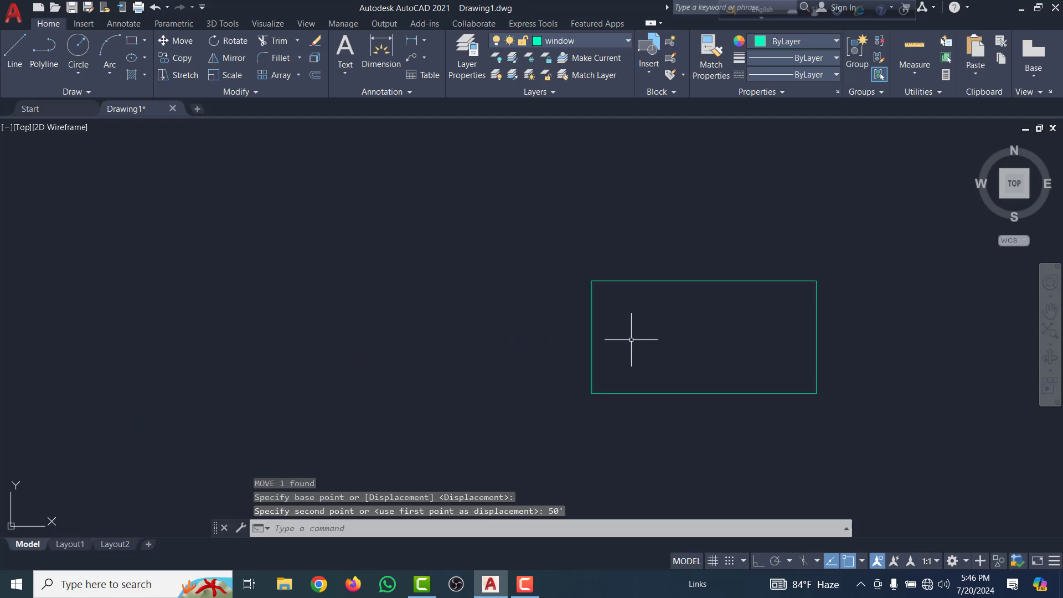
scroll(457, 332, "down", 3)
scroll(501, 348, "down", 2)
scroll(507, 351, "up", 2)
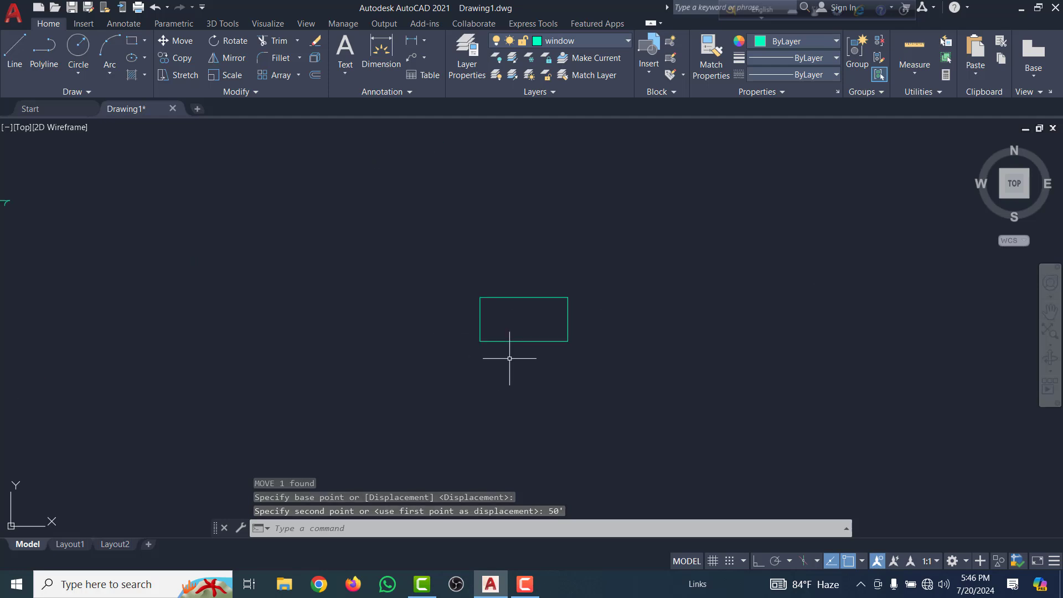
Move the rectangle back west to a free position, using a base point in the empty area southwest of it
left_click(559, 361)
left_click(451, 251)
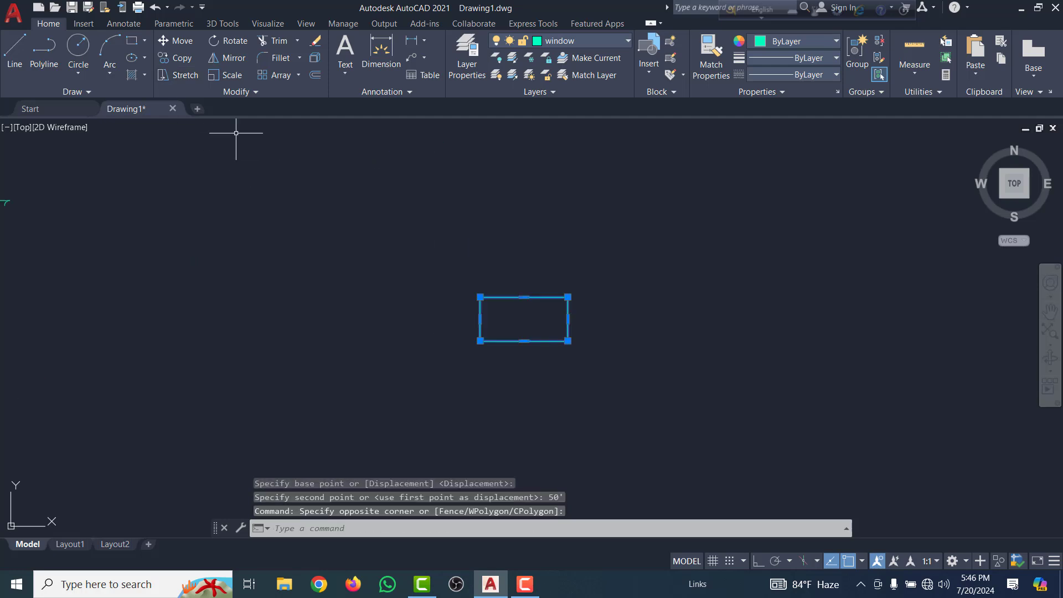
left_click(180, 44)
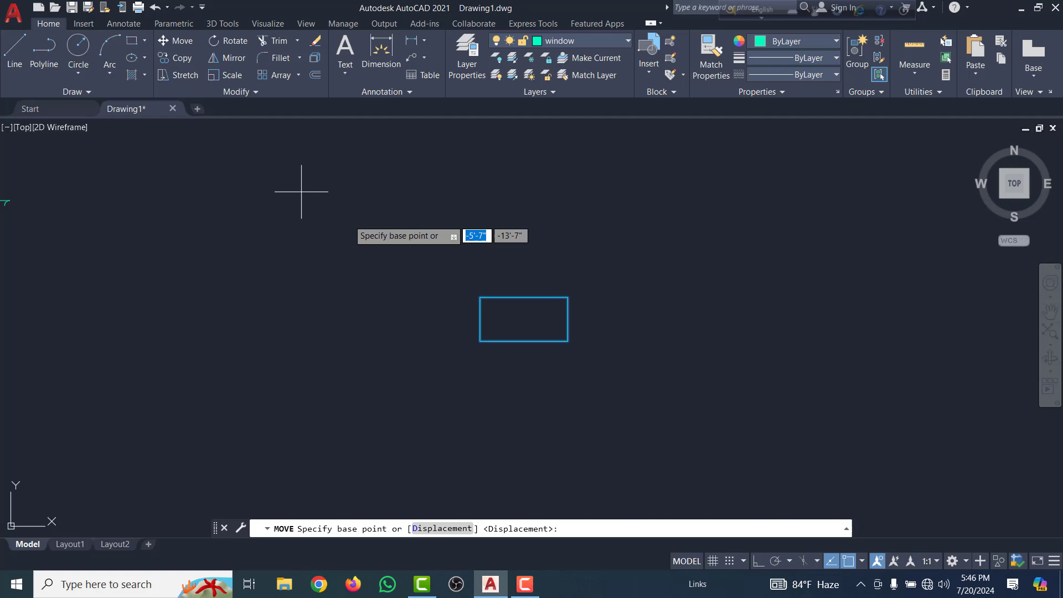
left_click(414, 375)
left_click(158, 366)
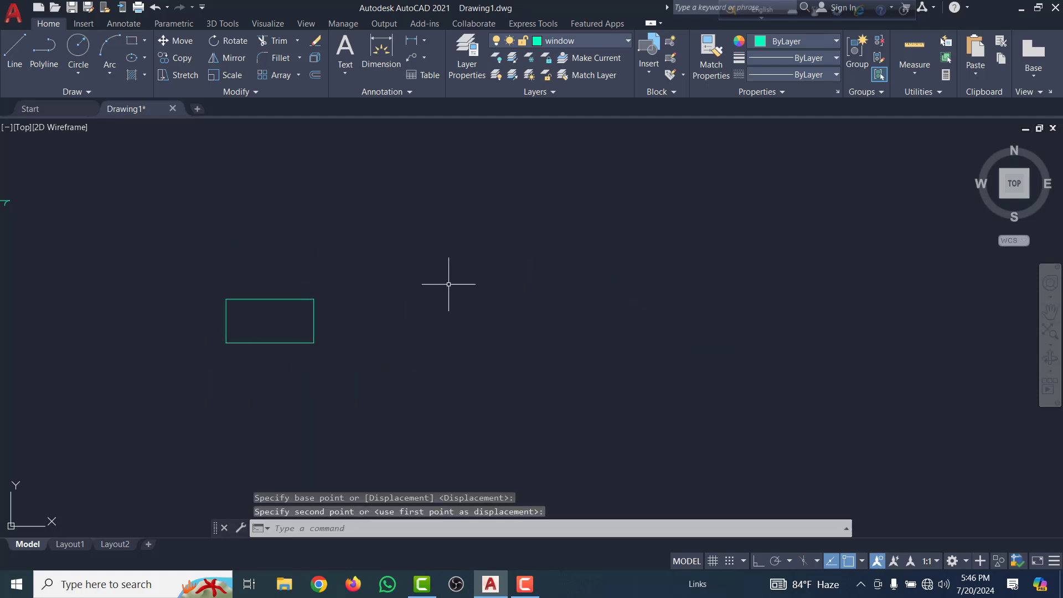
scroll(459, 274, "down", 2)
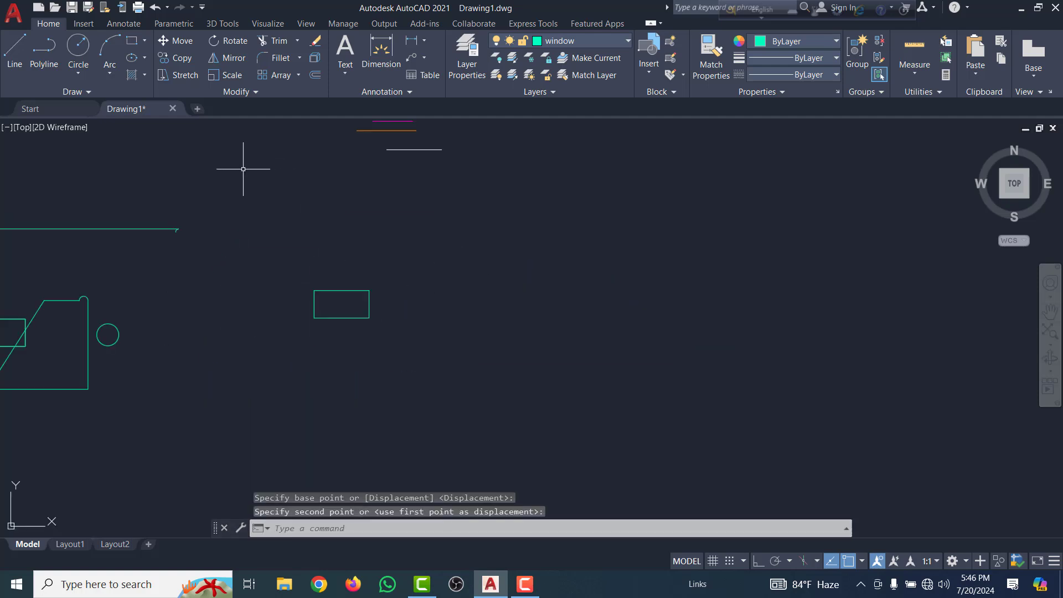
scroll(455, 268, "down", 2)
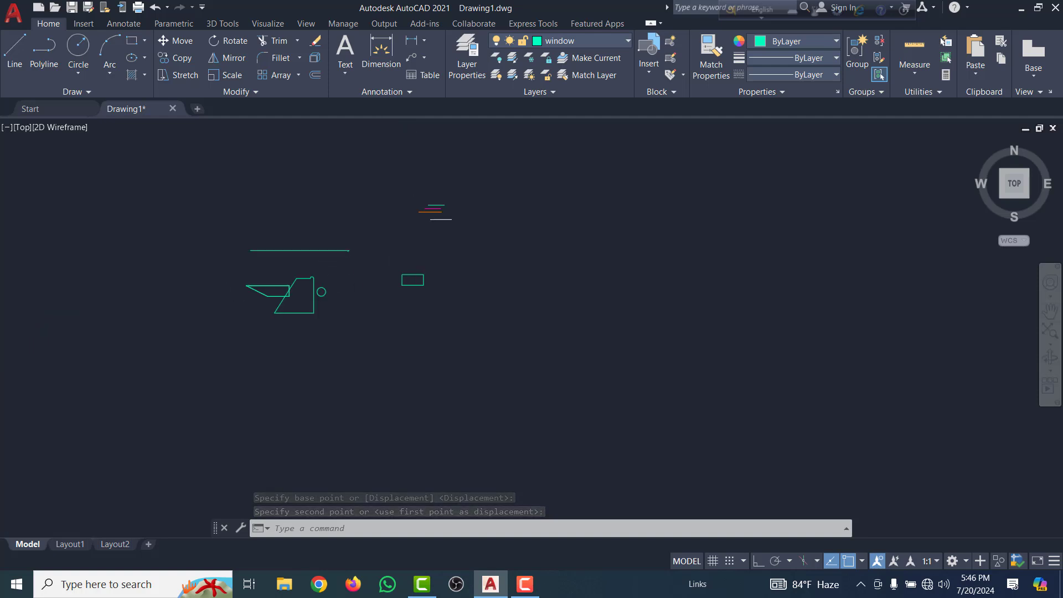
scroll(353, 282, "up", 4)
scroll(351, 278, "down", 2)
scroll(271, 227, "up", 4)
scroll(287, 209, "down", 2)
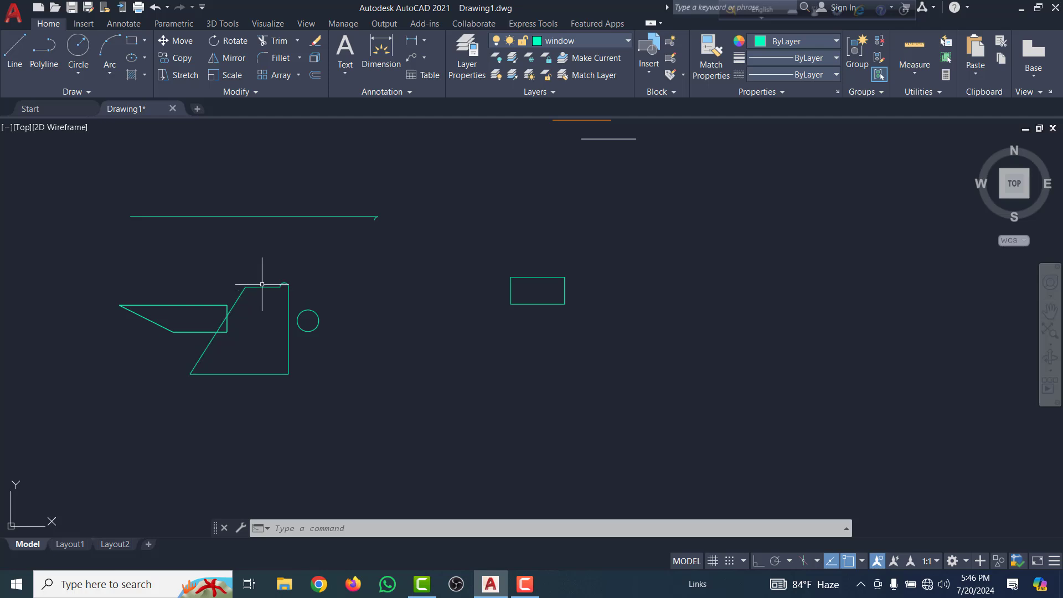
scroll(330, 210, "up", 4)
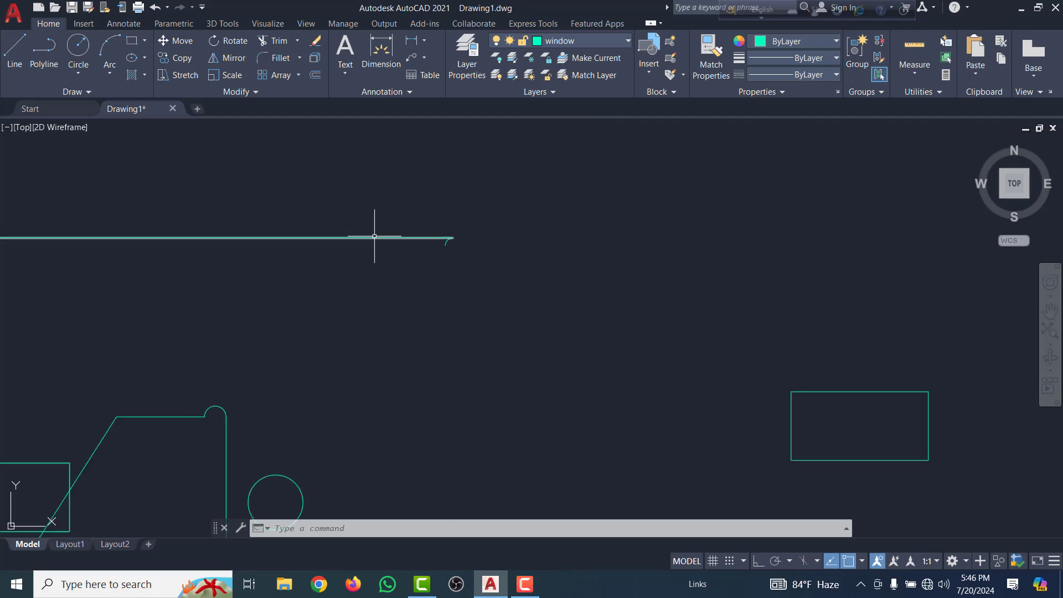
scroll(475, 257, "down", 6)
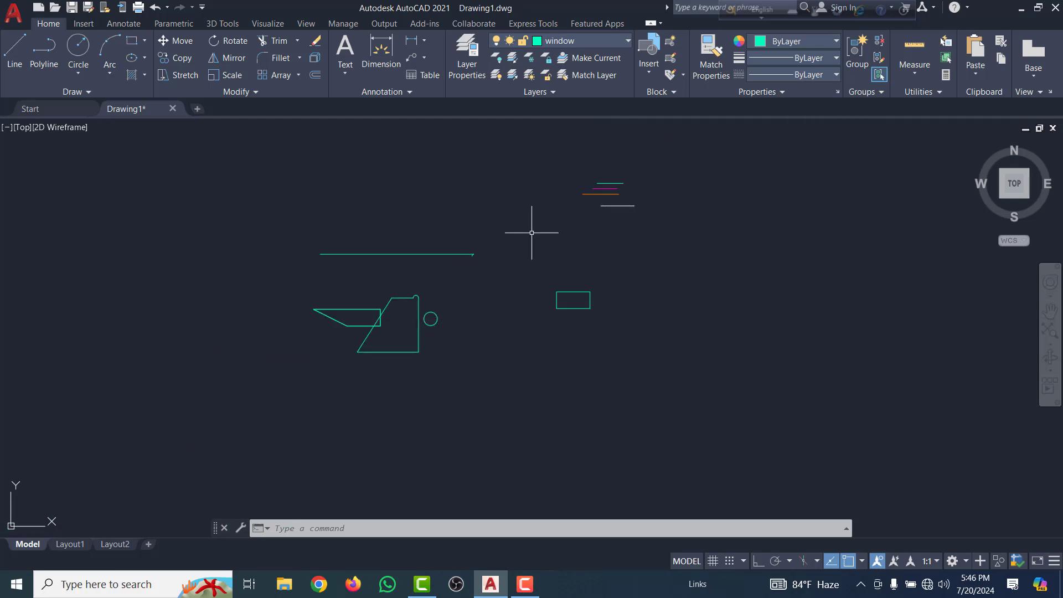
scroll(615, 207, "up", 6)
scroll(354, 357, "down", 5)
left_click(433, 358)
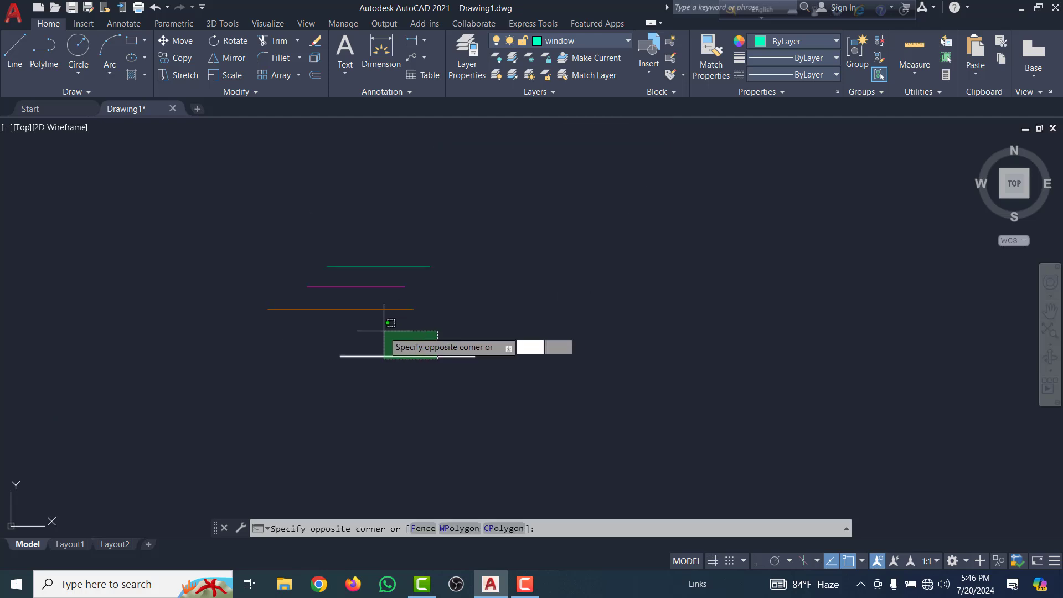
left_click(351, 333)
scroll(427, 336, "up", 4)
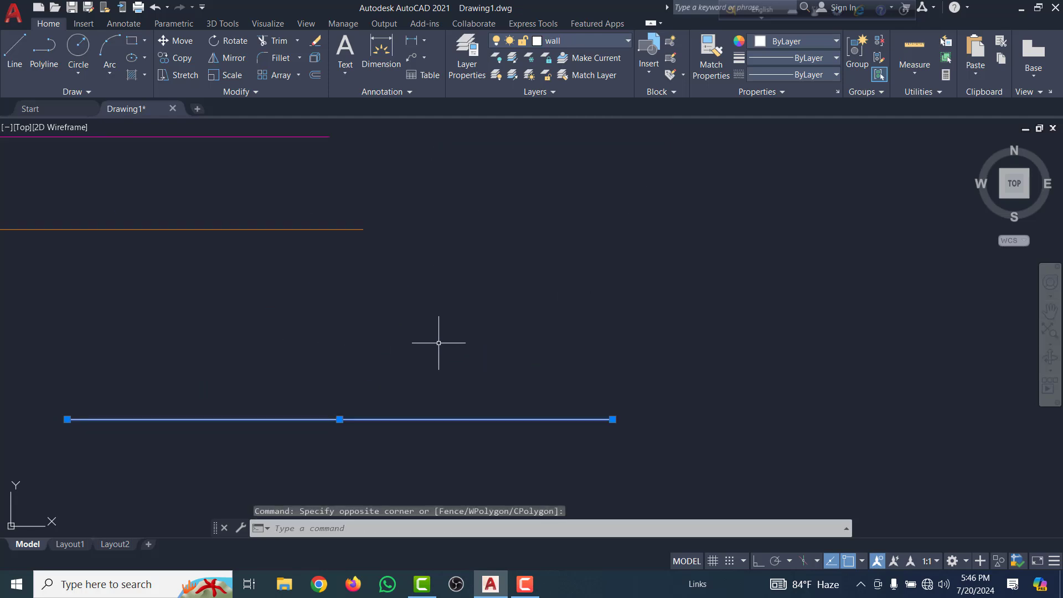
scroll(445, 342, "down", 4)
scroll(526, 371, "up", 1)
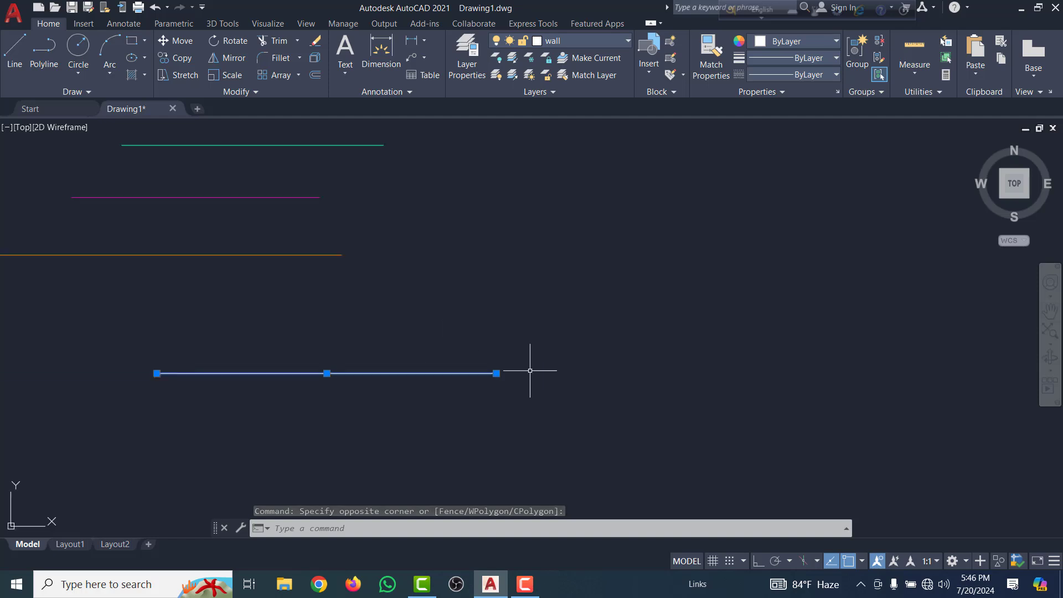
scroll(526, 371, "up", 1)
scroll(527, 370, "down", 1)
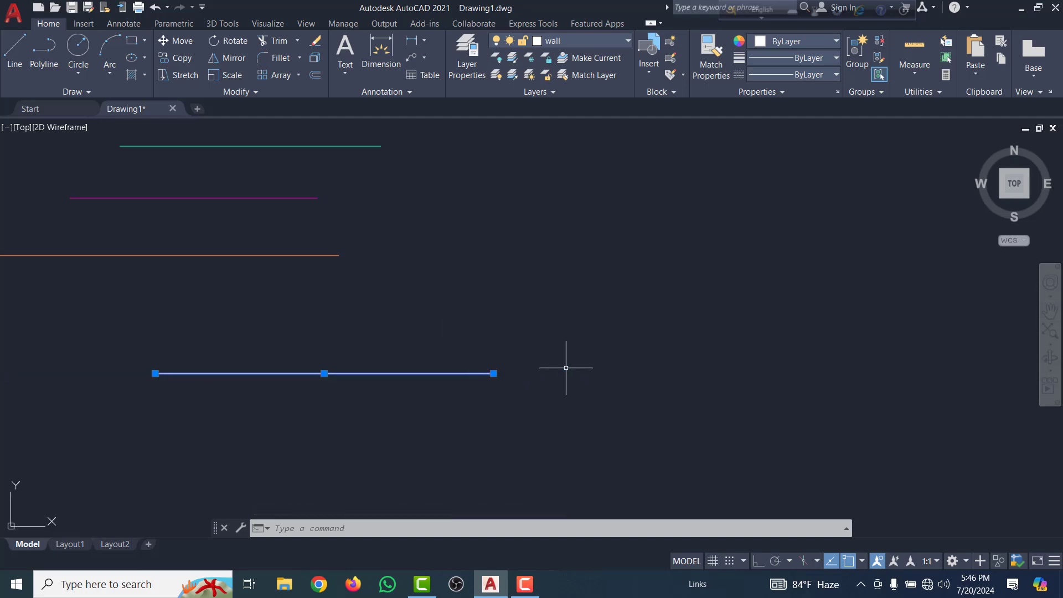
left_click(493, 373)
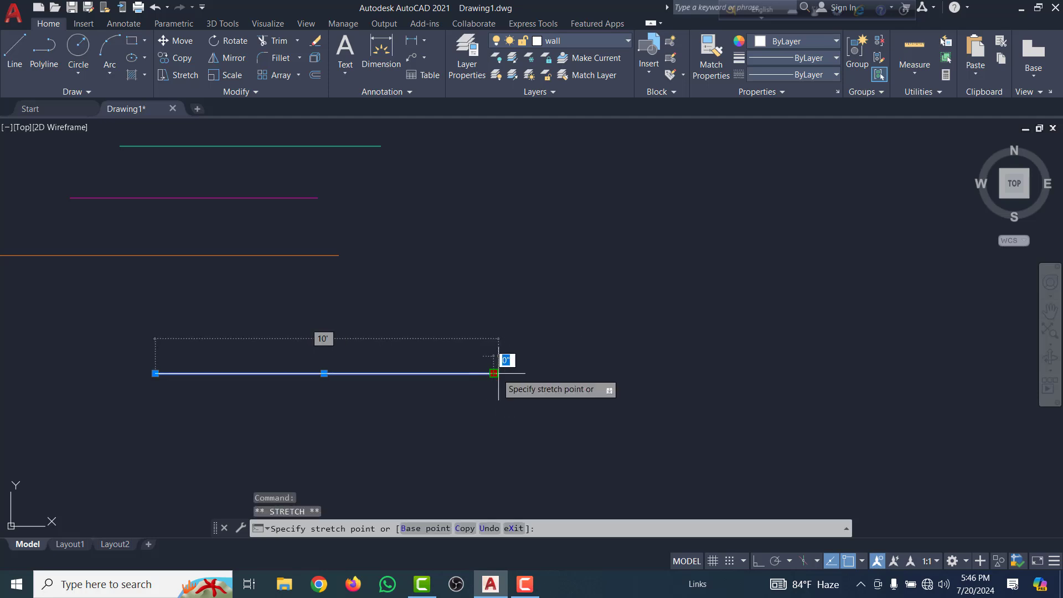
key("Escape")
key("Escape")
Lengthen the white wall line by 5' straight east from its right endpoint, with Ortho mode on
left_click(595, 398)
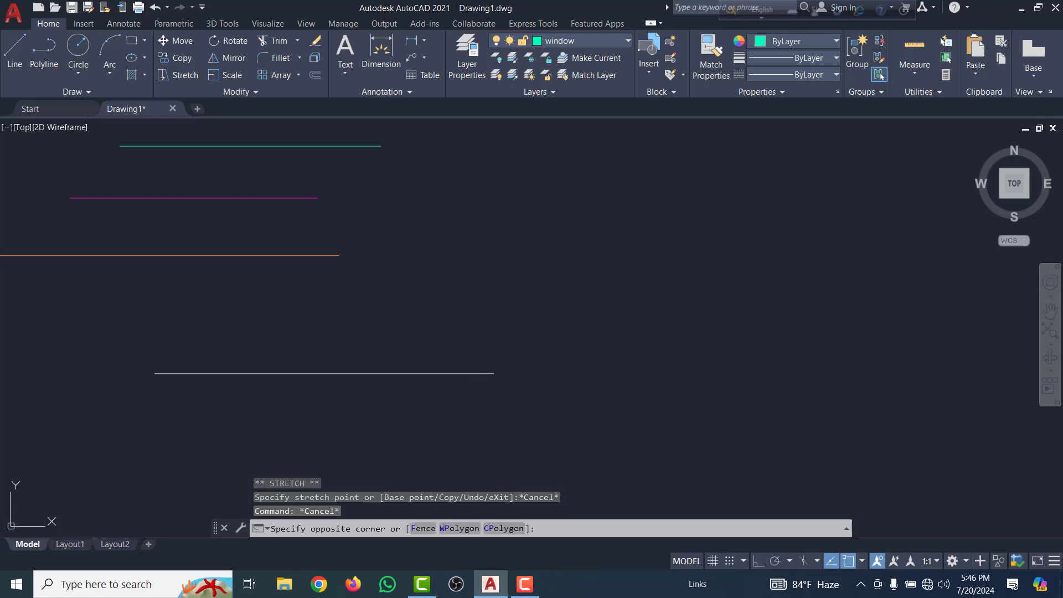
left_click(411, 333)
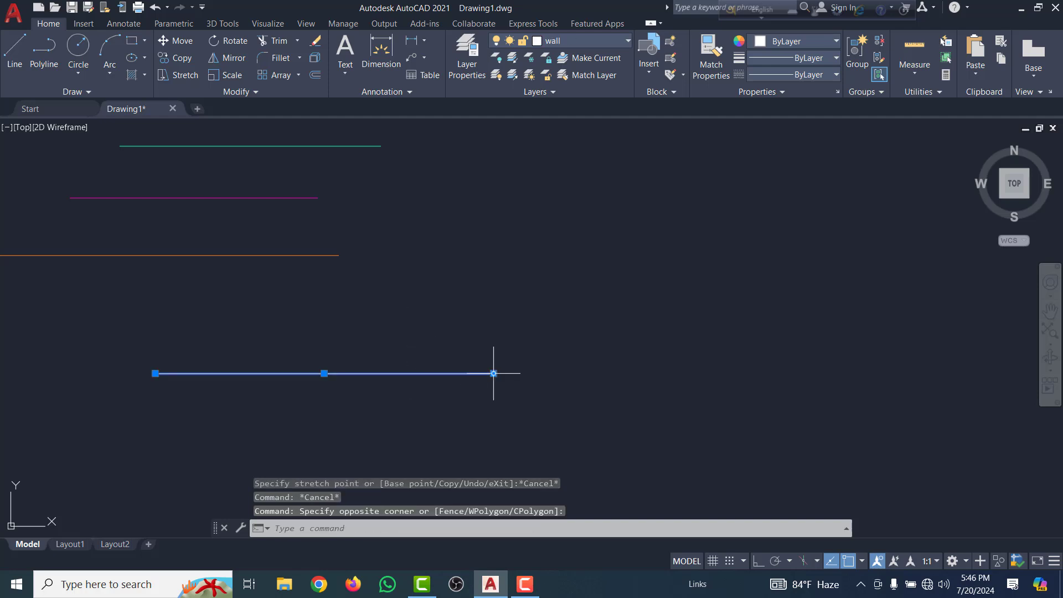
left_click(493, 373)
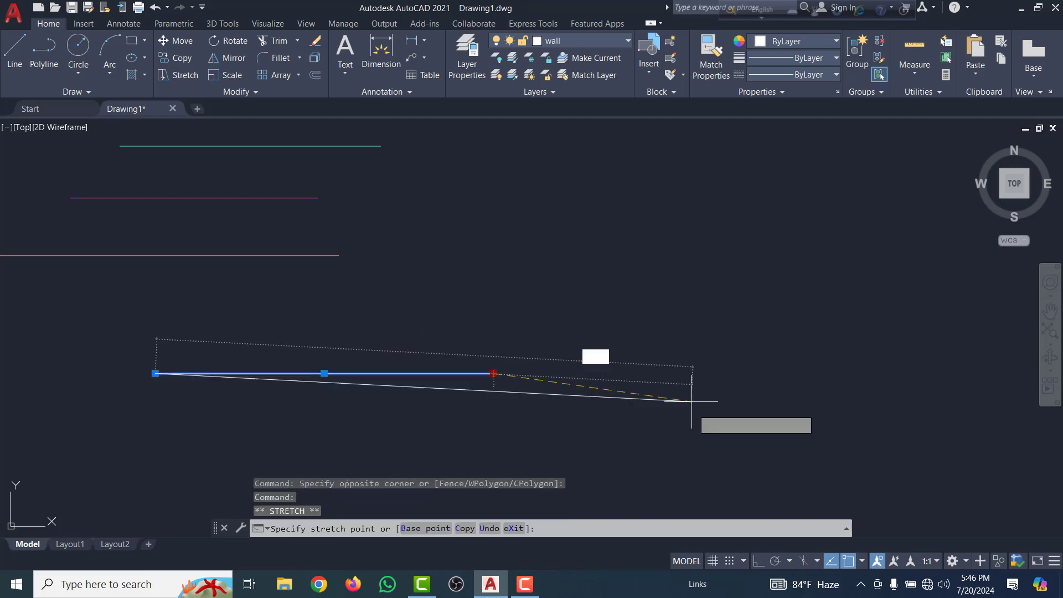
left_click(758, 562)
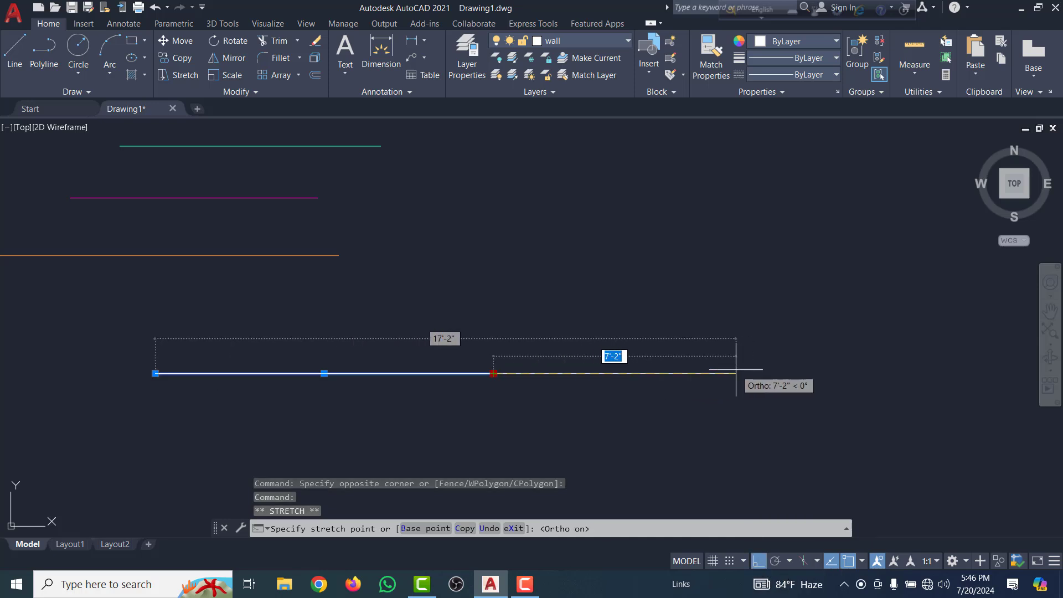
type("5")
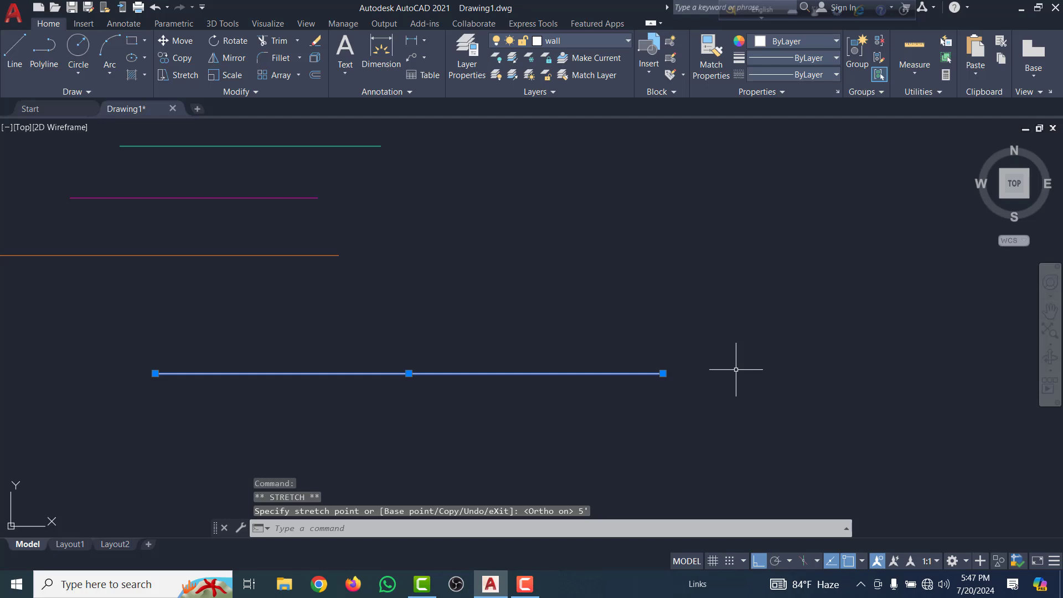
key("Escape")
Shrink the circle freely to a radius of about 1'-5" by stretching its bottom quadrant point toward the centre
scroll(691, 343, "down", 5)
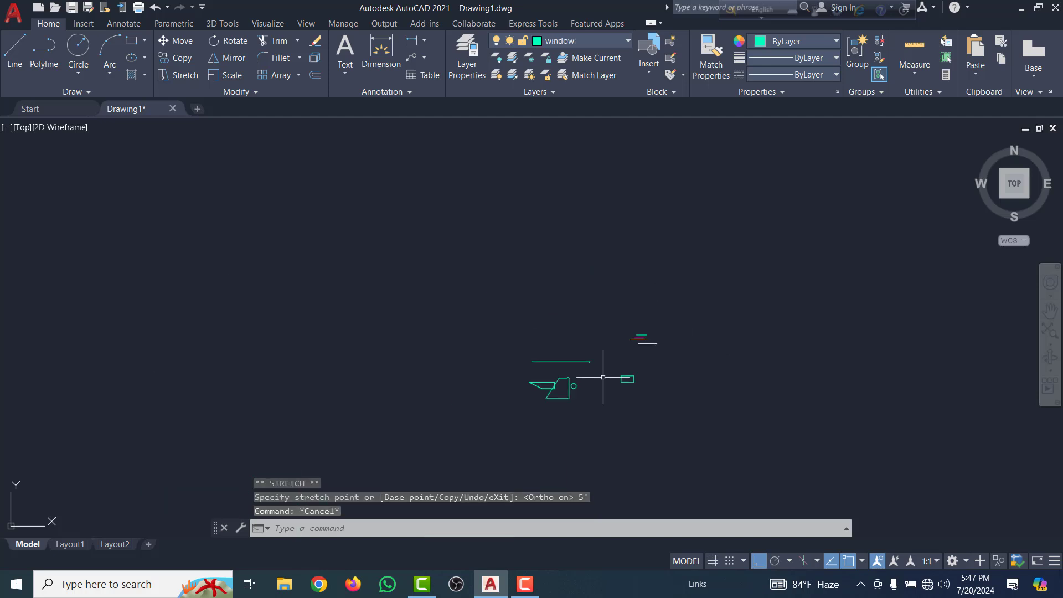
scroll(615, 366, "up", 12)
left_click_drag(704, 427, 657, 380)
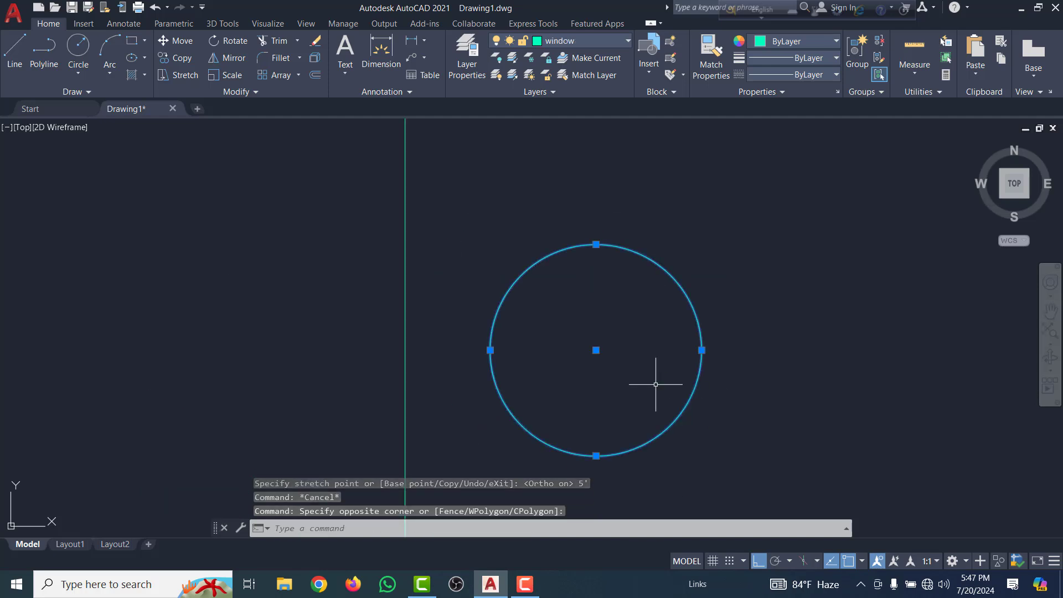
left_click(596, 456)
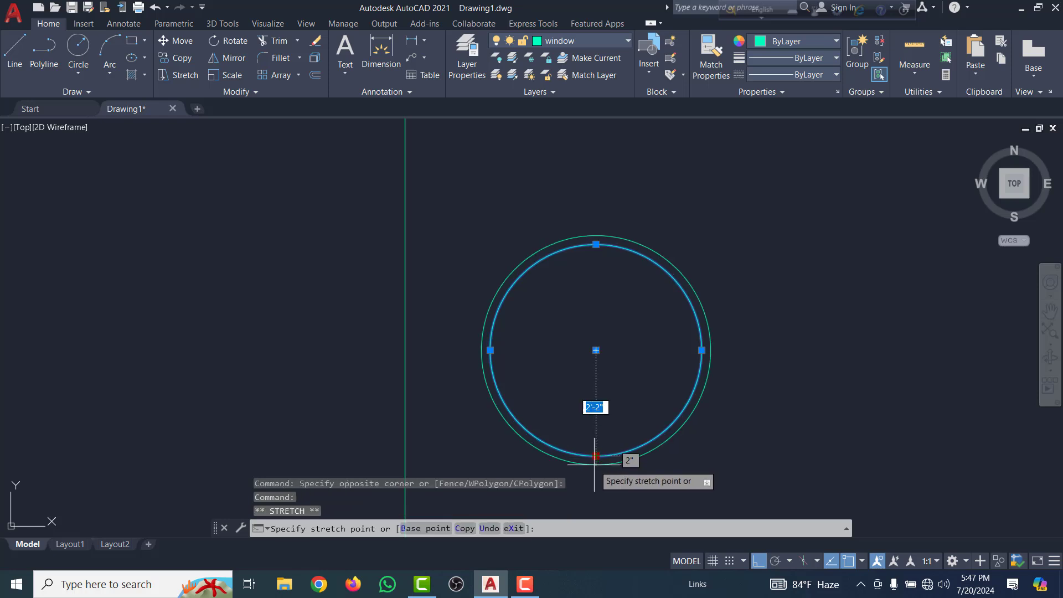
scroll(597, 429, "down", 2)
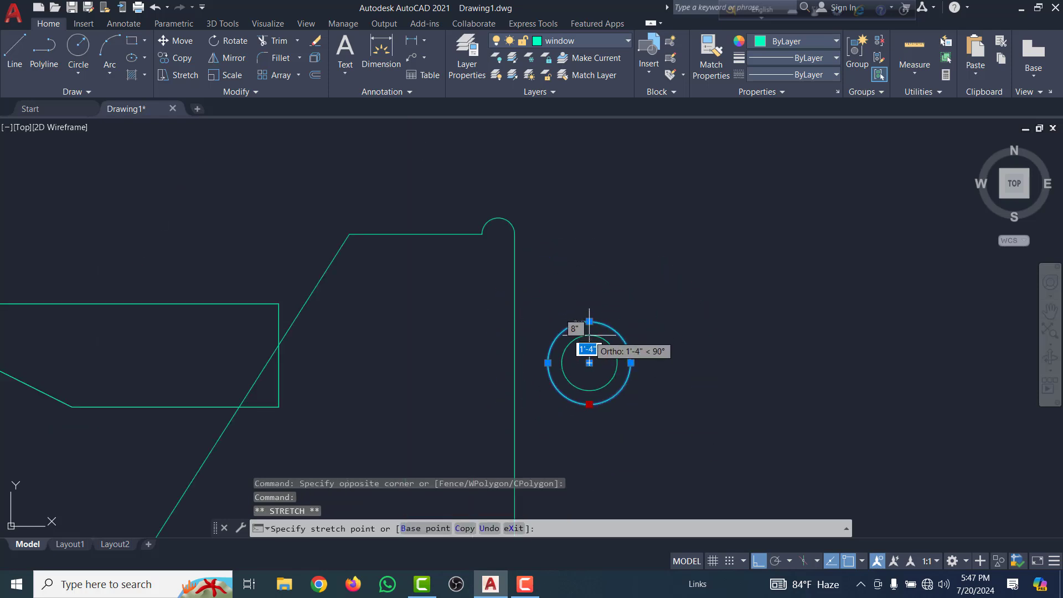
scroll(588, 338, "up", 5)
scroll(592, 365, "down", 5)
scroll(586, 404, "up", 6)
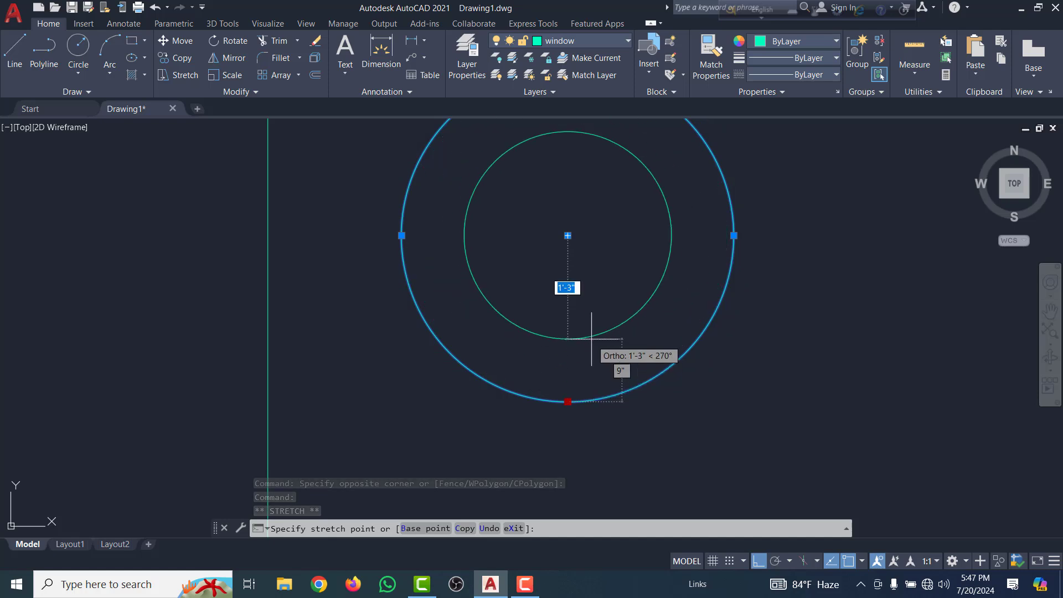
left_click(576, 354)
scroll(514, 402, "down", 6)
scroll(515, 404, "down", 4)
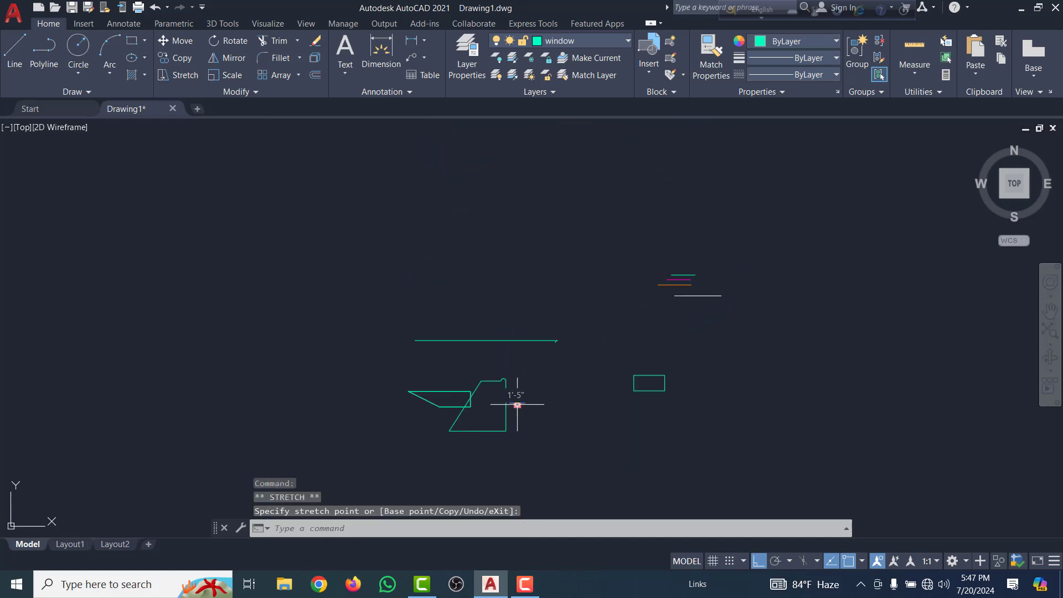
key("Escape")
scroll(653, 379, "up", 5)
left_click(643, 400)
left_click(639, 409)
scroll(640, 408, "up", 8)
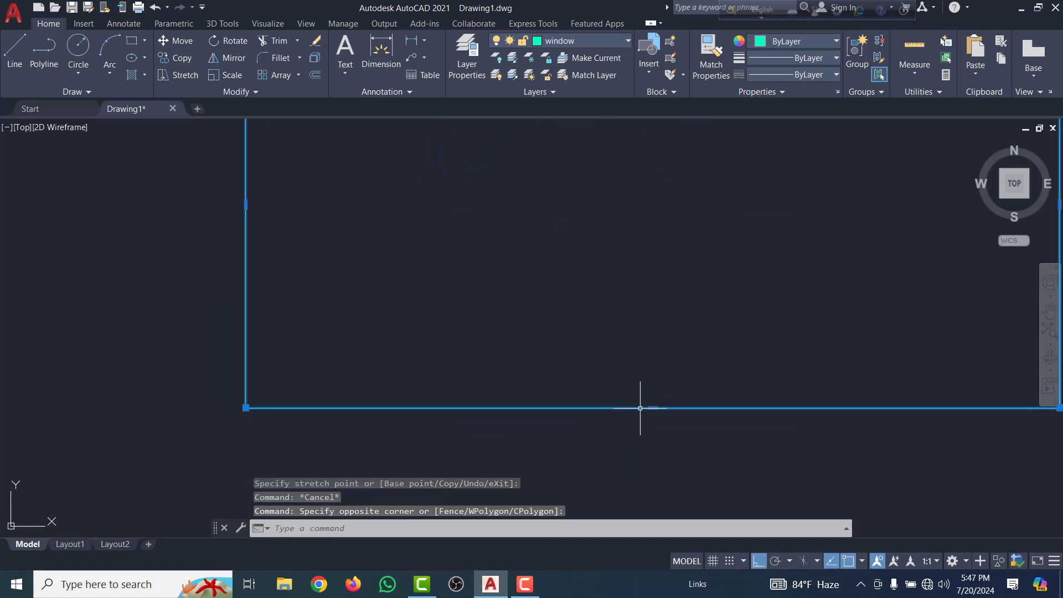
scroll(666, 422, "down", 4)
scroll(666, 391, "up", 5)
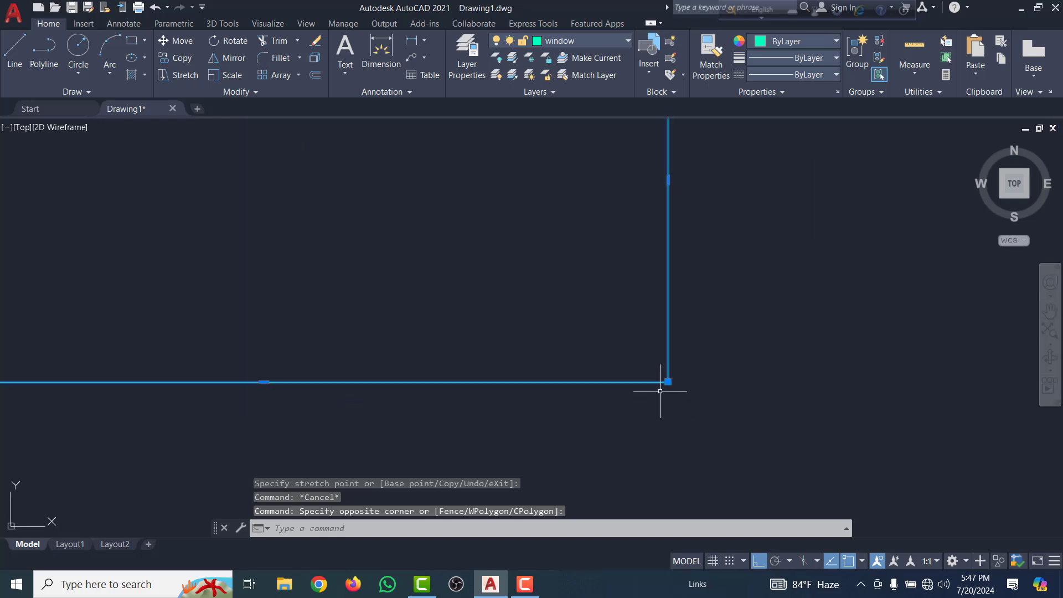
scroll(667, 381, "down", 2)
left_click(667, 381)
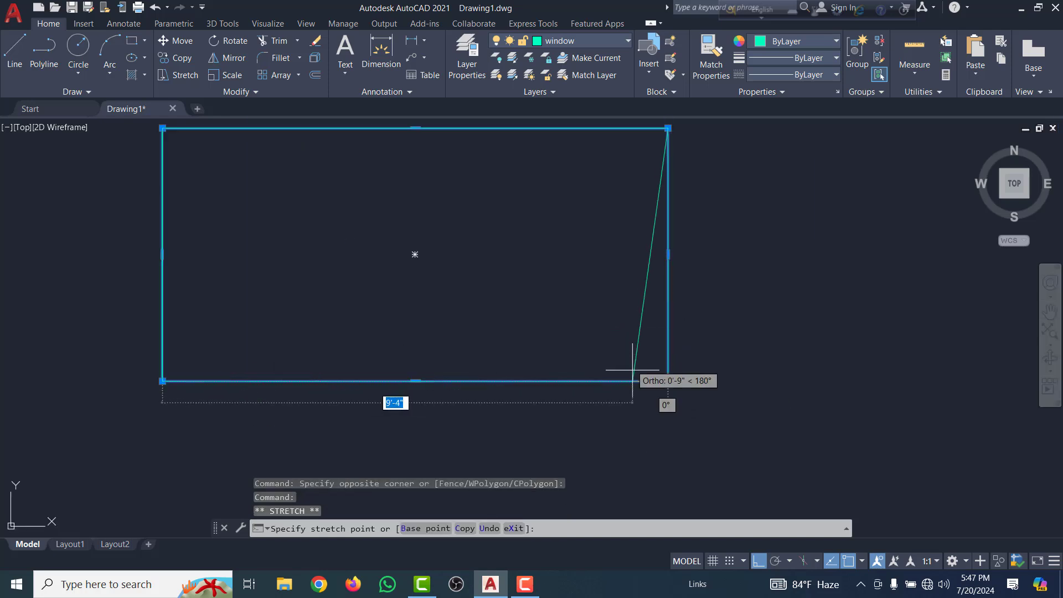
key("Escape")
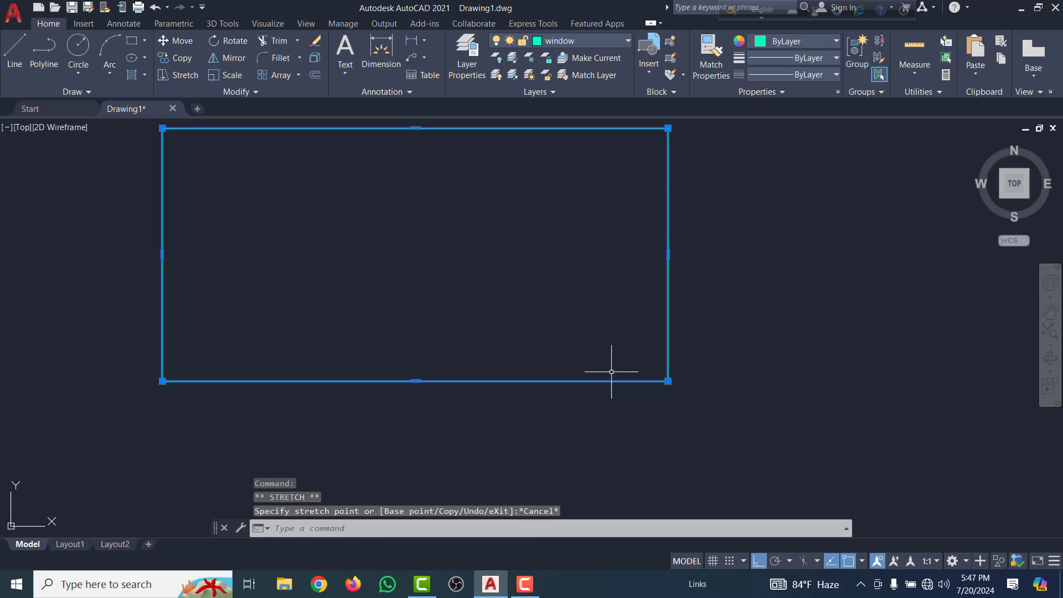
Try to stretch the rectangle's bottom edge a short distance east from its midpoint, and undo the stretch
left_click(415, 381)
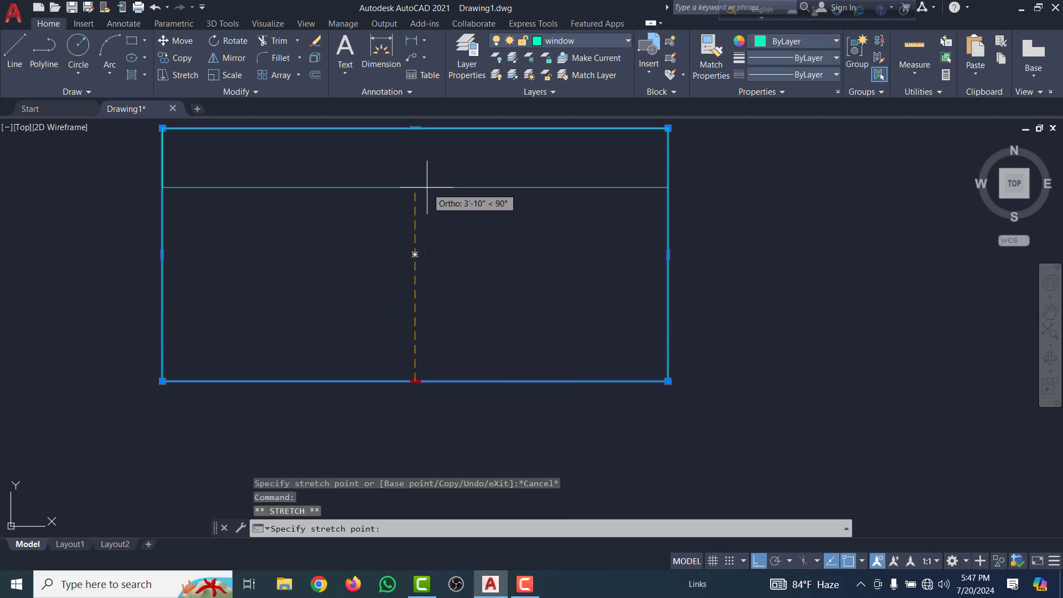
left_click(447, 381)
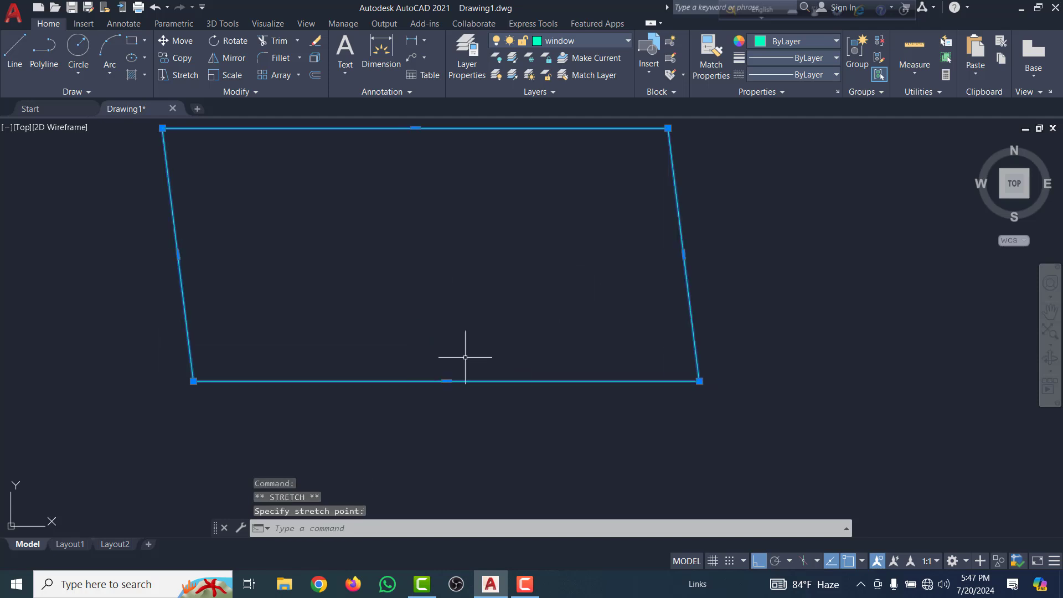
key("ctrl+z")
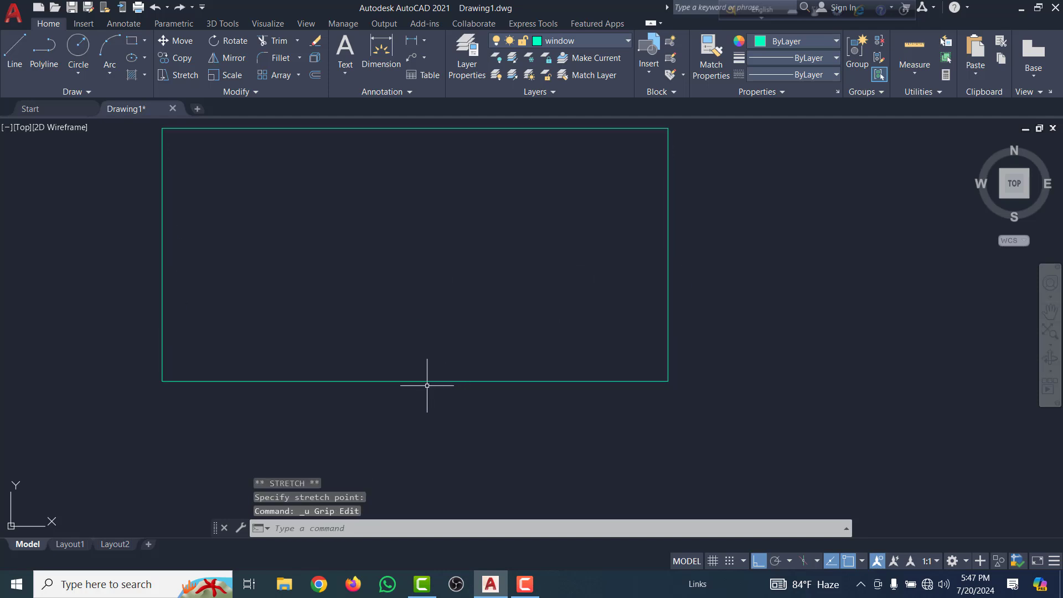
Stretch the rectangle's bottom edge up by about 1'-1" and pull its right edge freely west to make it narrower
left_click(422, 381)
left_click(414, 380)
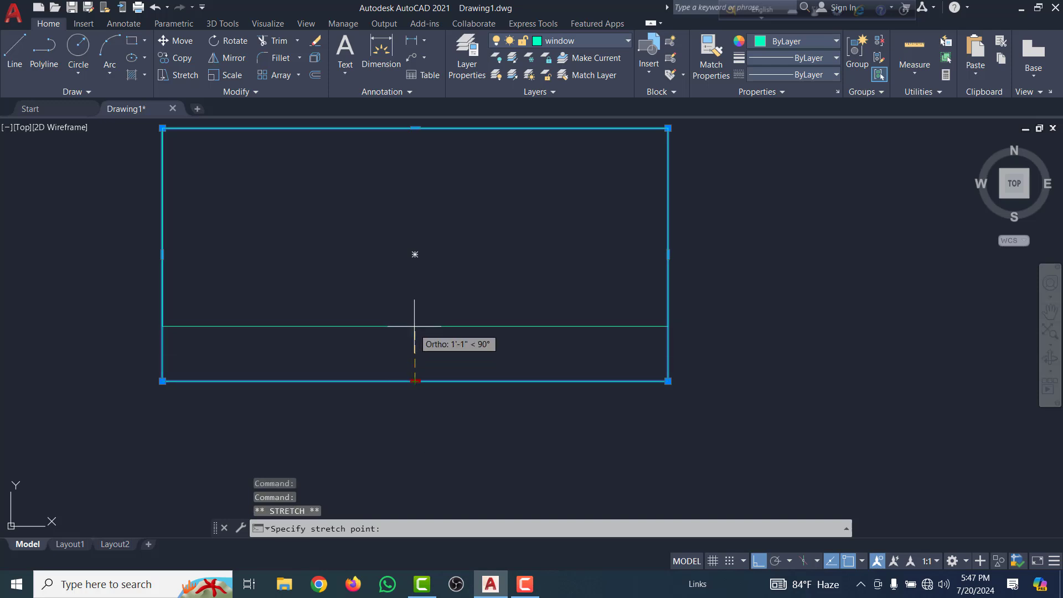
left_click(415, 325)
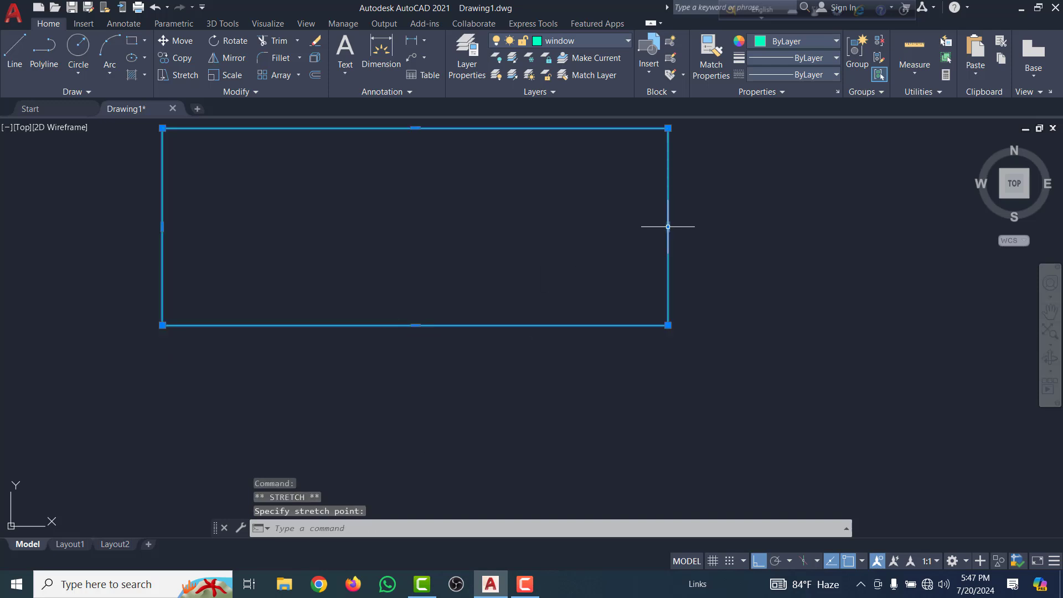
left_click(563, 227)
scroll(563, 230, "down", 5)
key("Escape")
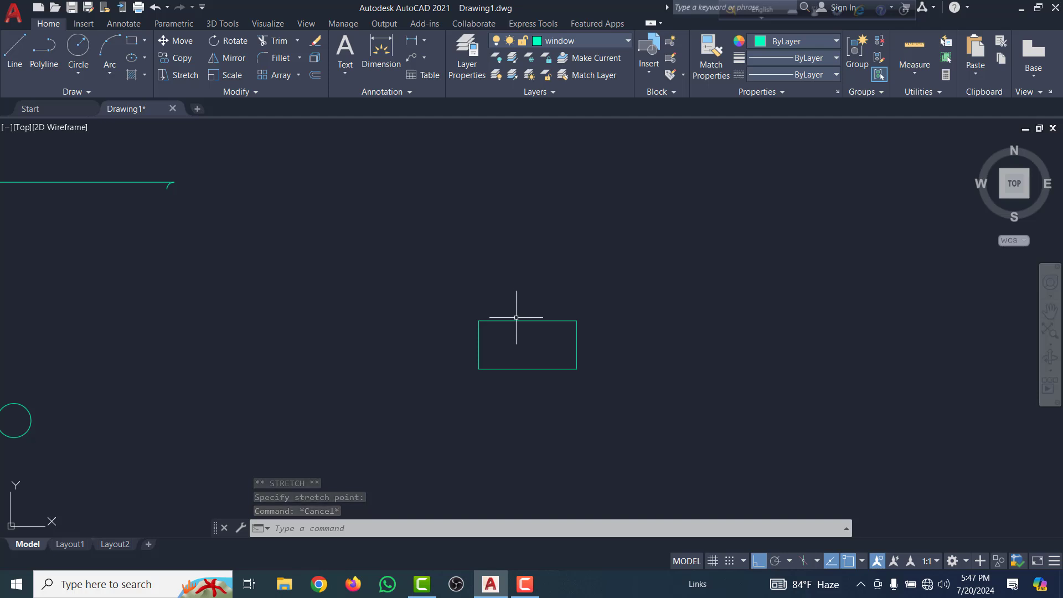
Mirror the rectangle to the east across a vertical line a short distance beyond its right edge, keeping the source object
left_click(579, 377)
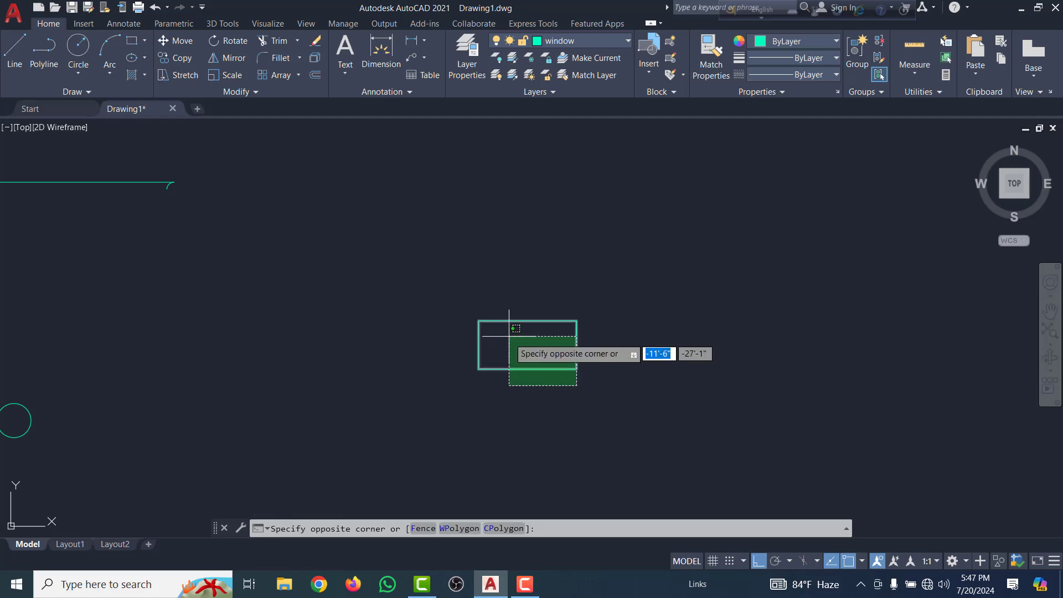
left_click(509, 335)
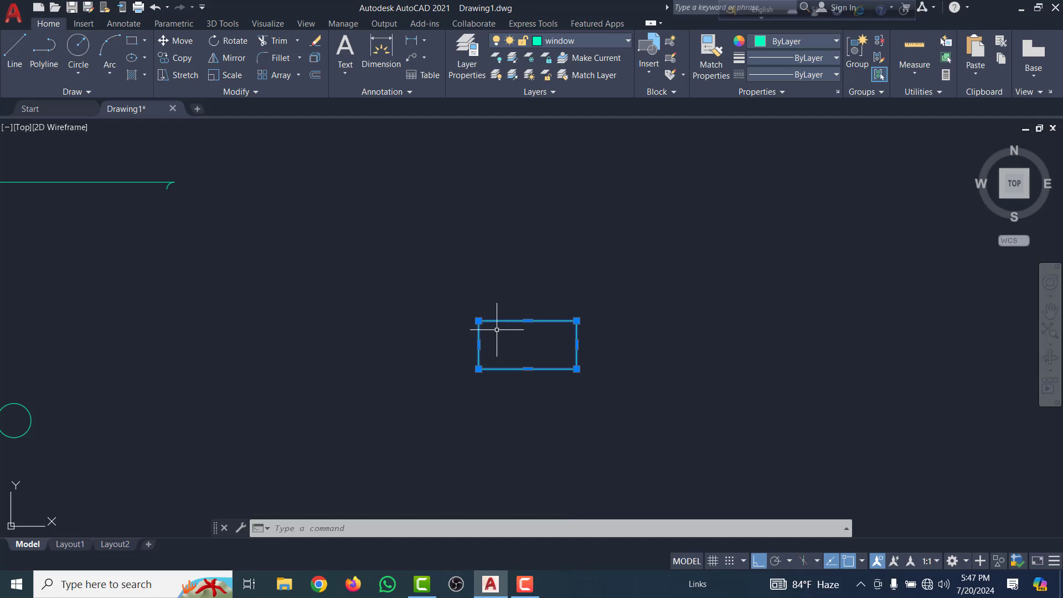
scroll(573, 279, "down", 5)
scroll(573, 287, "up", 7)
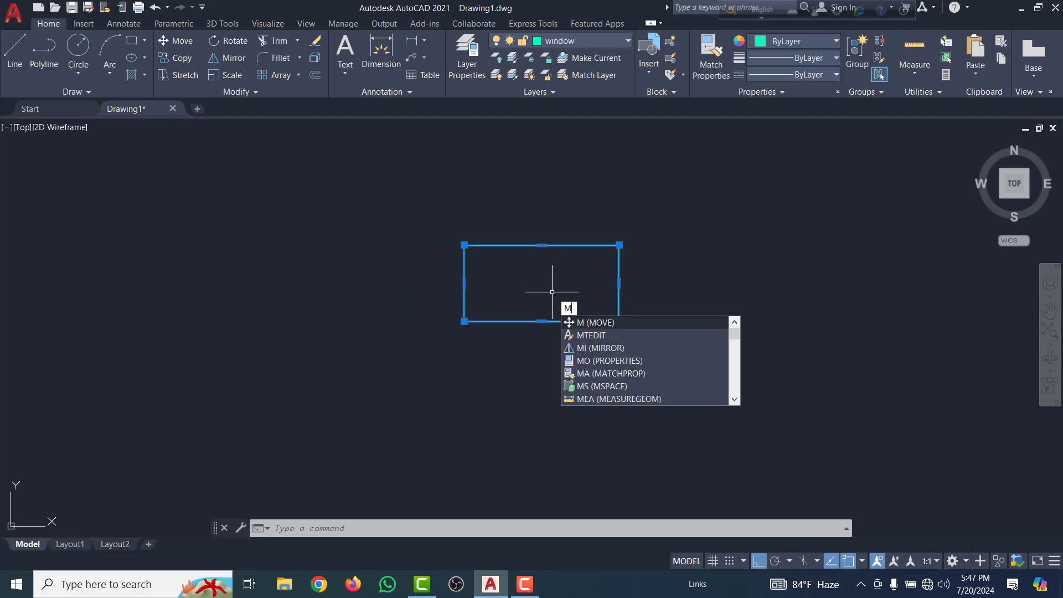
type("i")
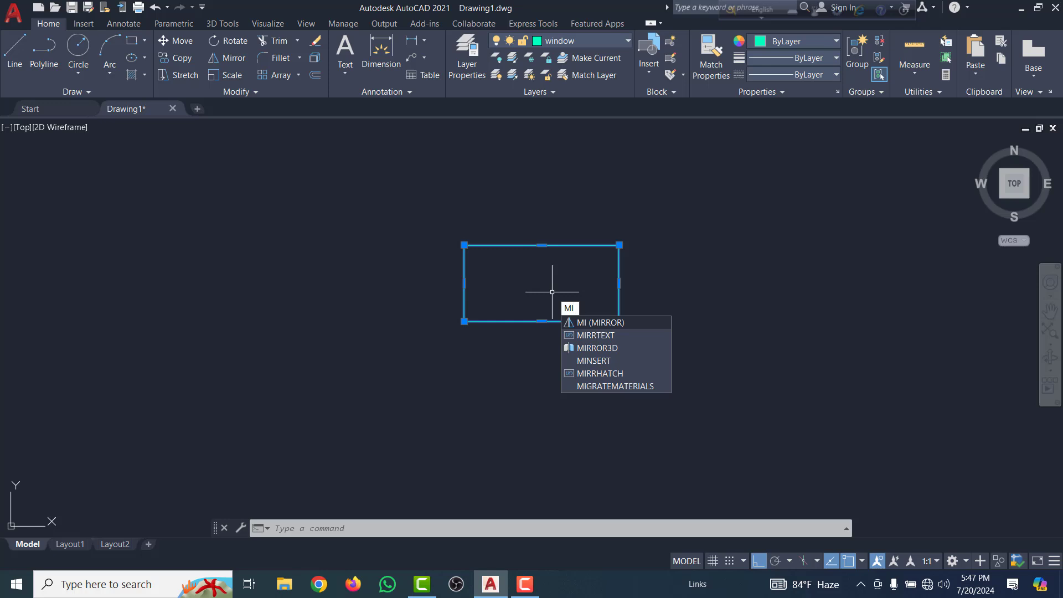
key("Return")
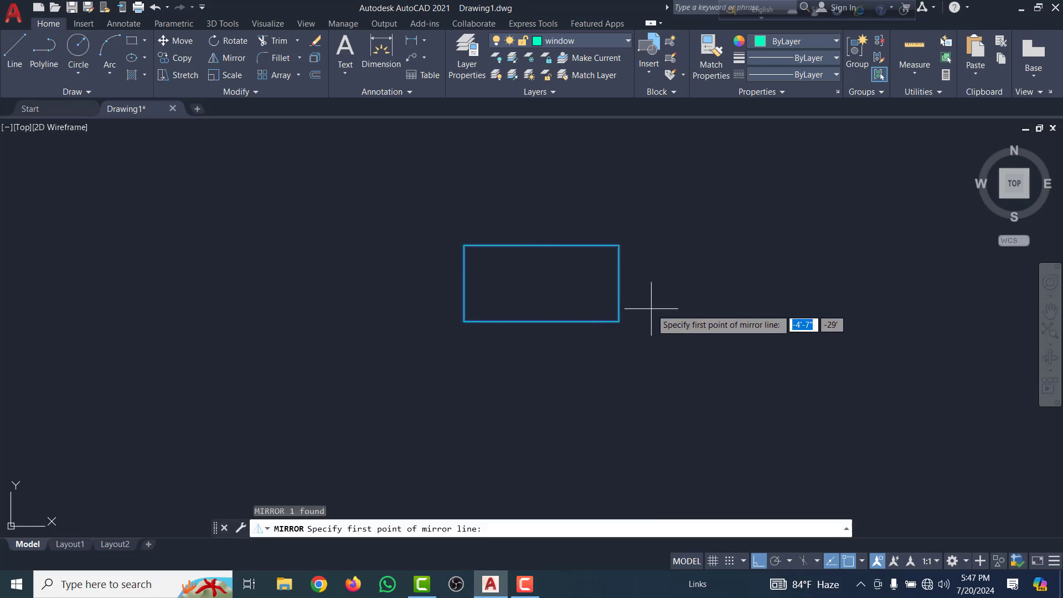
scroll(649, 313, "down", 5)
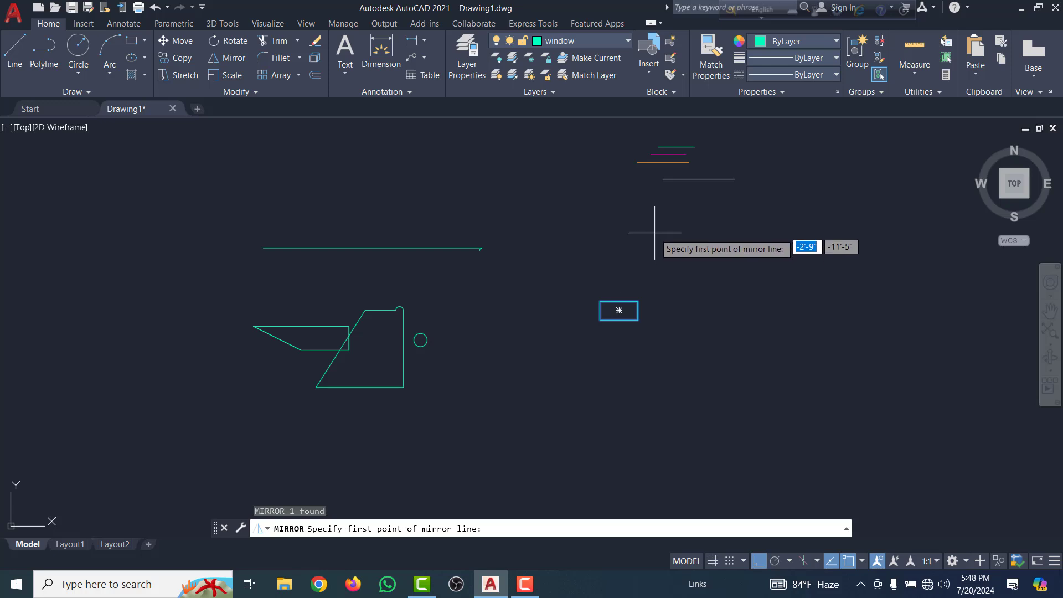
scroll(675, 321, "up", 5)
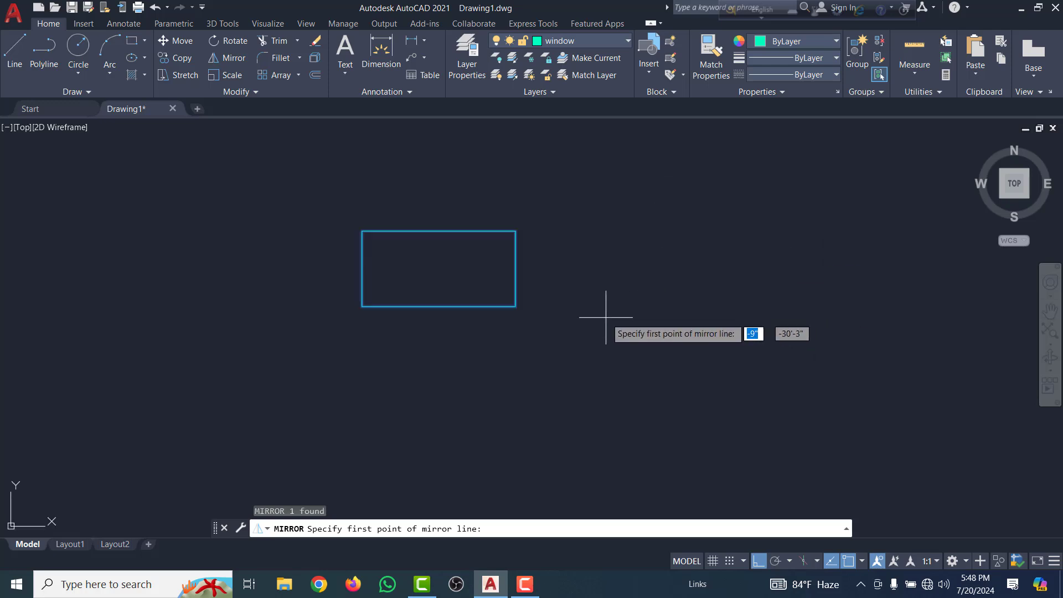
left_click(558, 304)
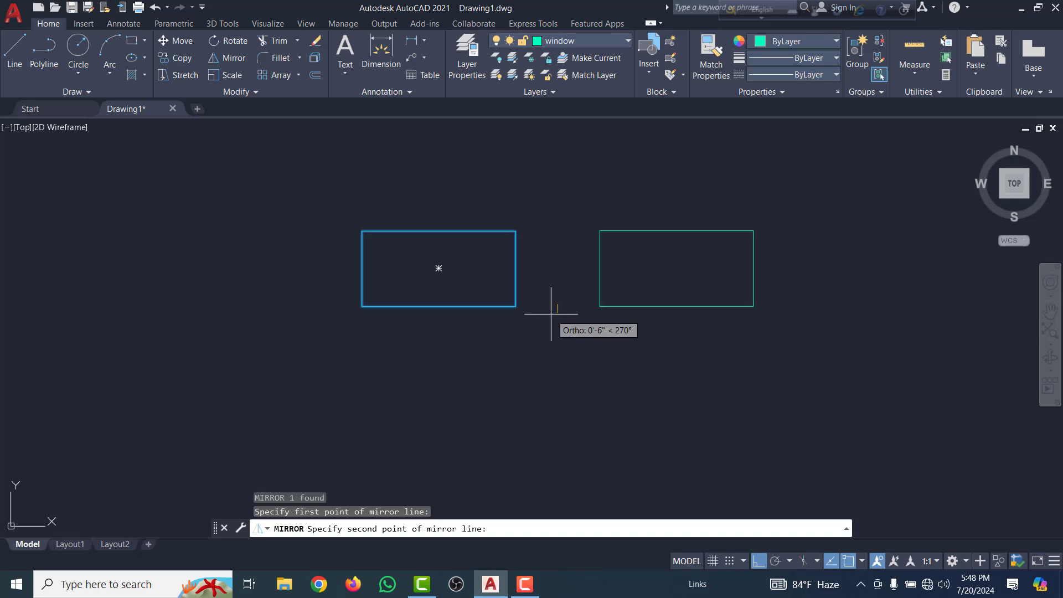
scroll(551, 313, "up", 3)
scroll(562, 304, "down", 6)
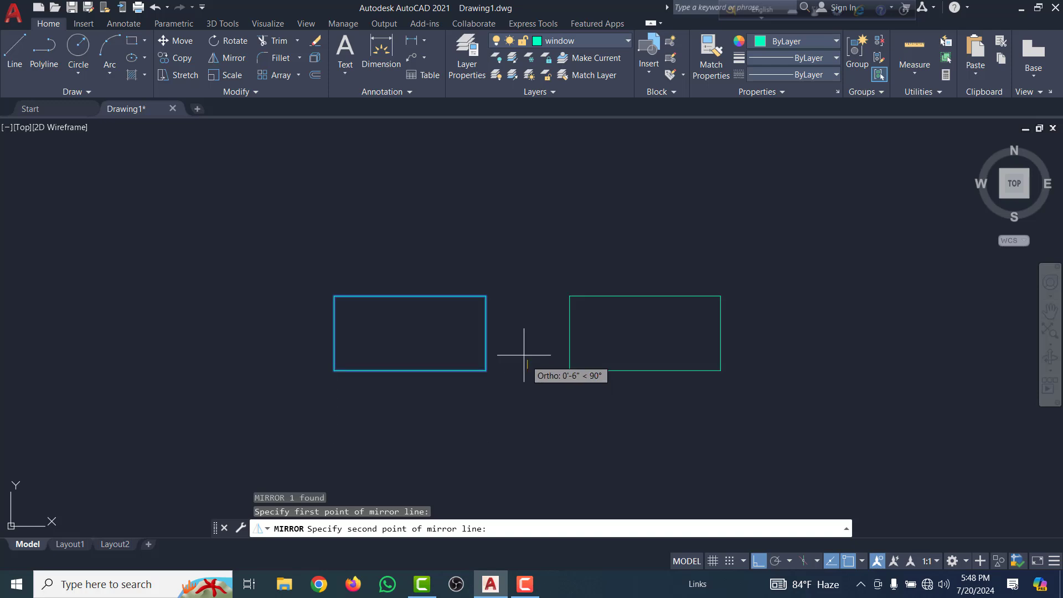
scroll(528, 441, "down", 2)
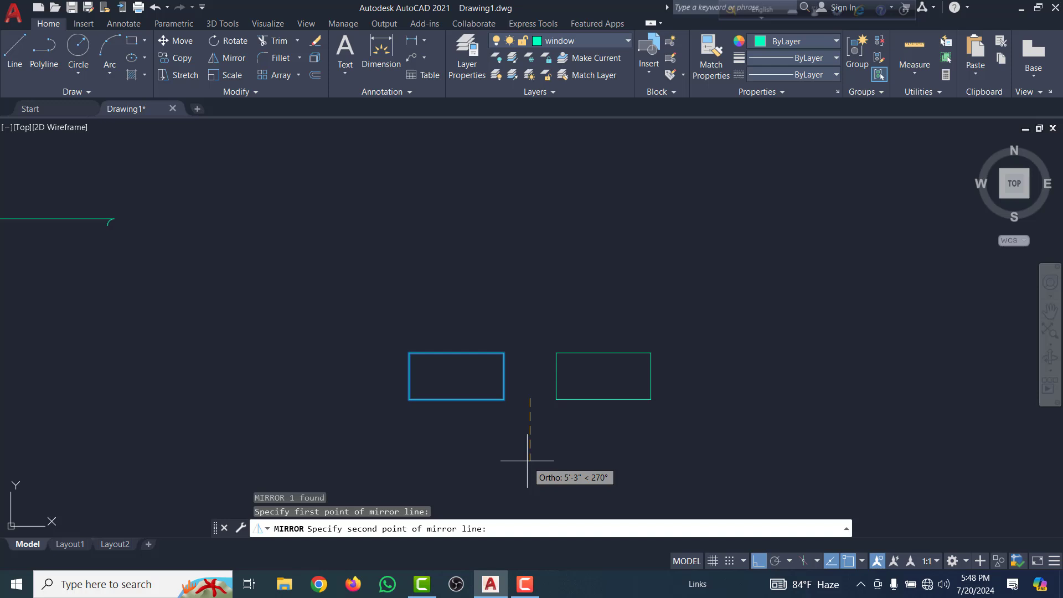
left_click(527, 460)
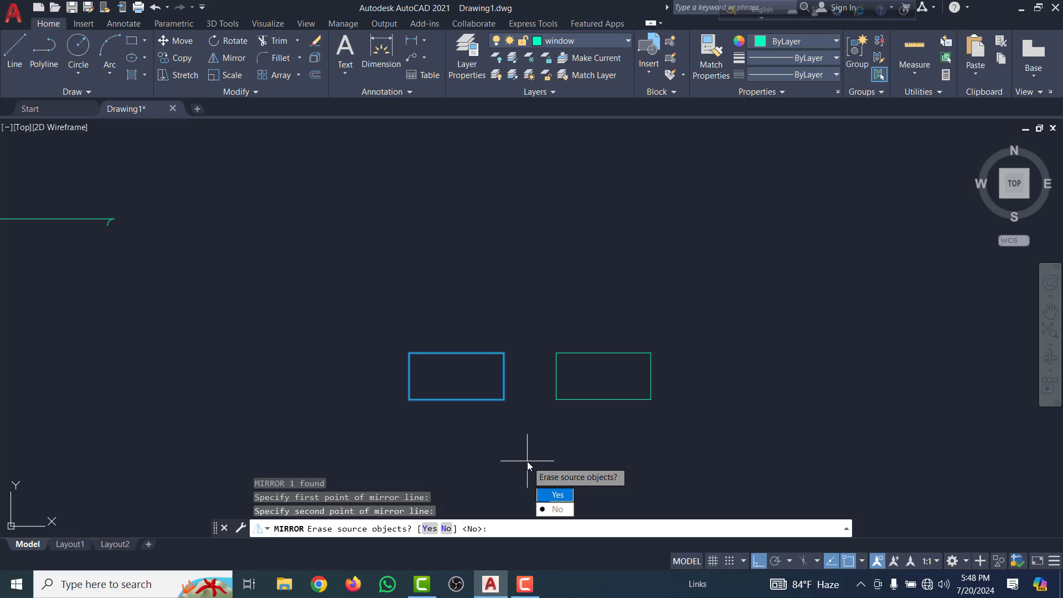
key("Return")
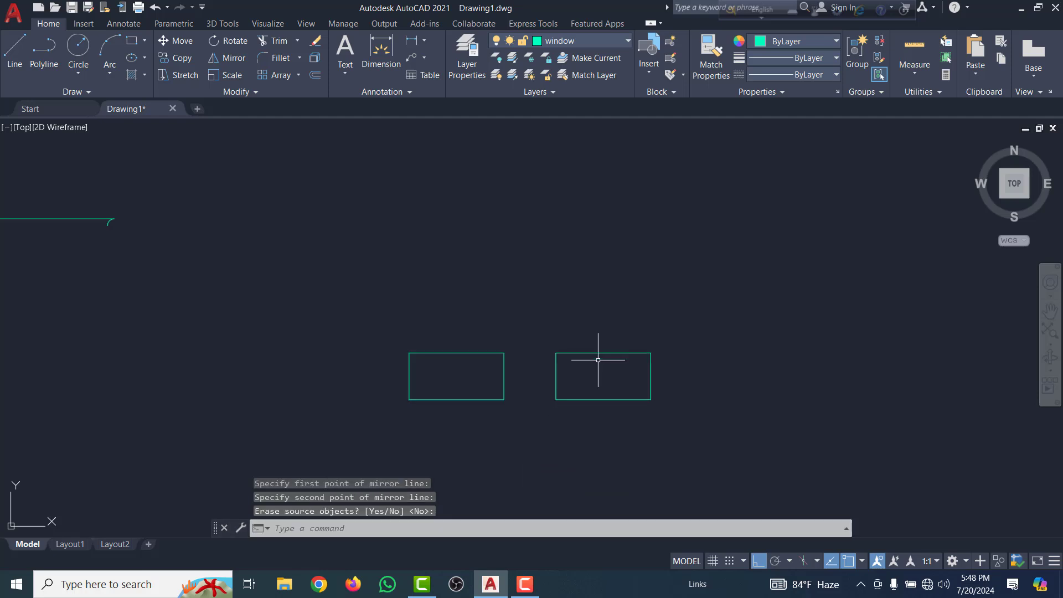
Mirror the slanted-sided outline with the small arc across a vertical line just east of the circle, keeping the source object
scroll(599, 360, "up", 5)
scroll(636, 367, "down", 7)
scroll(607, 372, "up", 5)
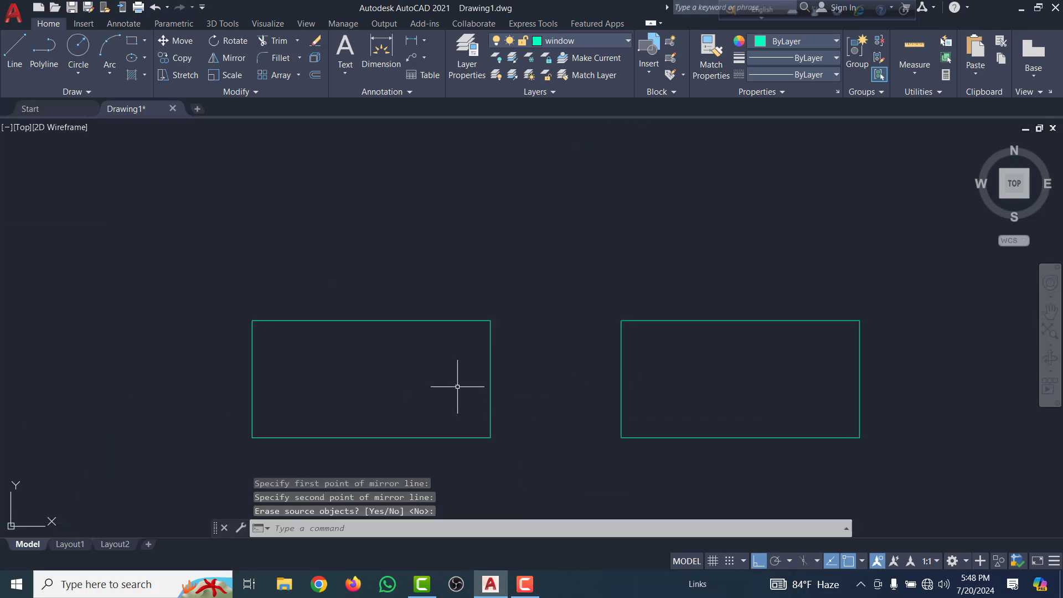
scroll(655, 350, "down", 6)
scroll(609, 354, "up", 2)
scroll(391, 372, "up", 5)
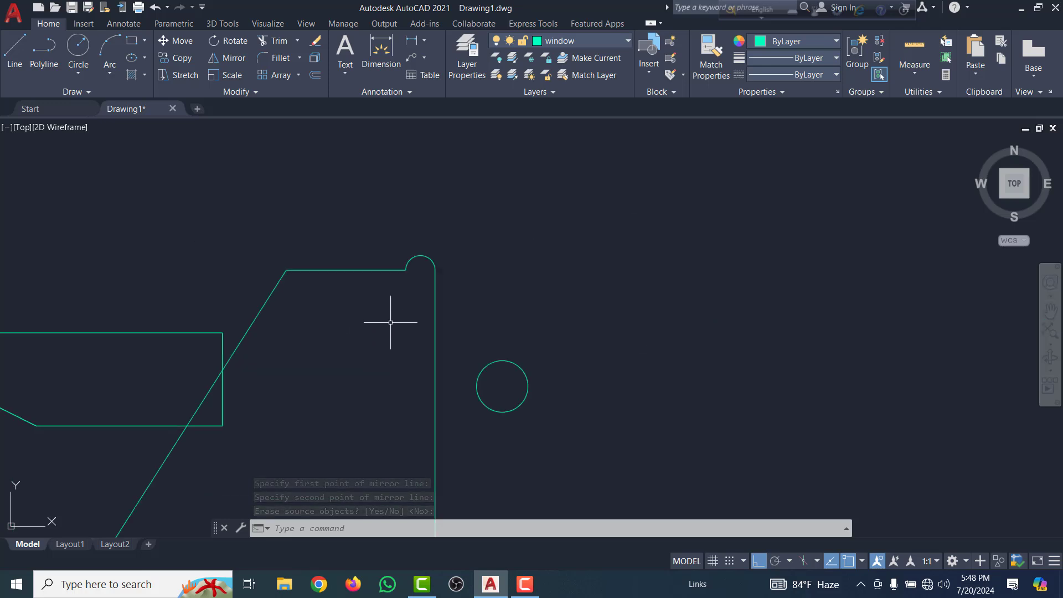
left_click(386, 283)
left_click(365, 253)
scroll(418, 281, "down", 4)
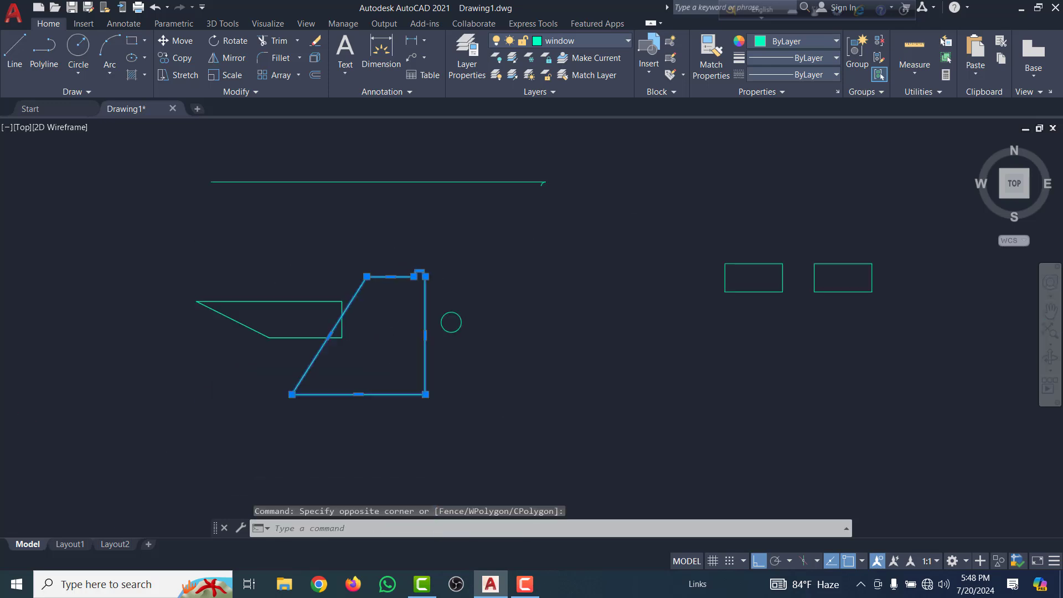
scroll(412, 280, "down", 2)
scroll(444, 327, "up", 2)
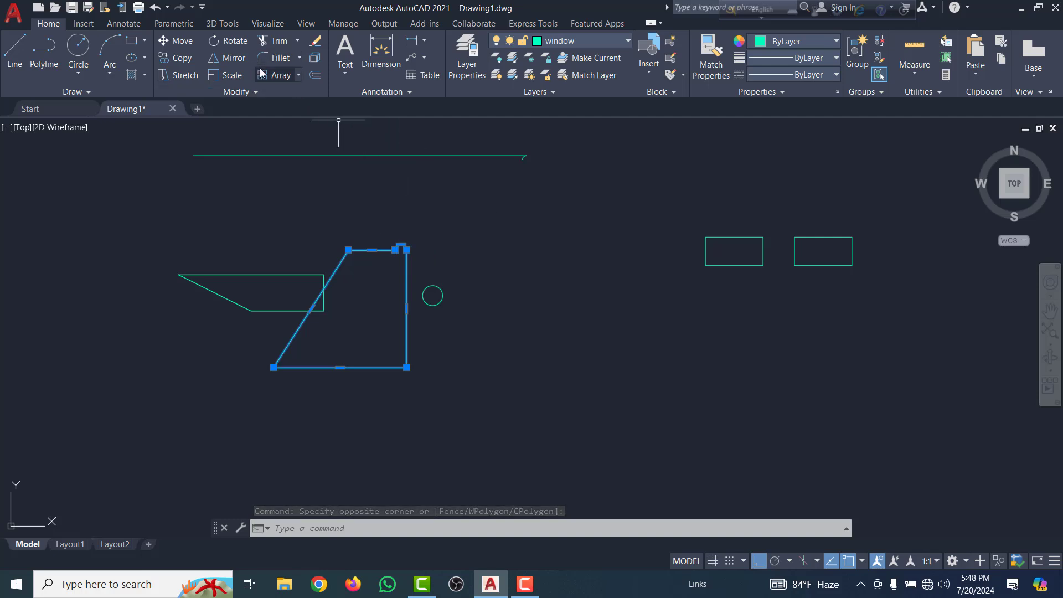
left_click(225, 59)
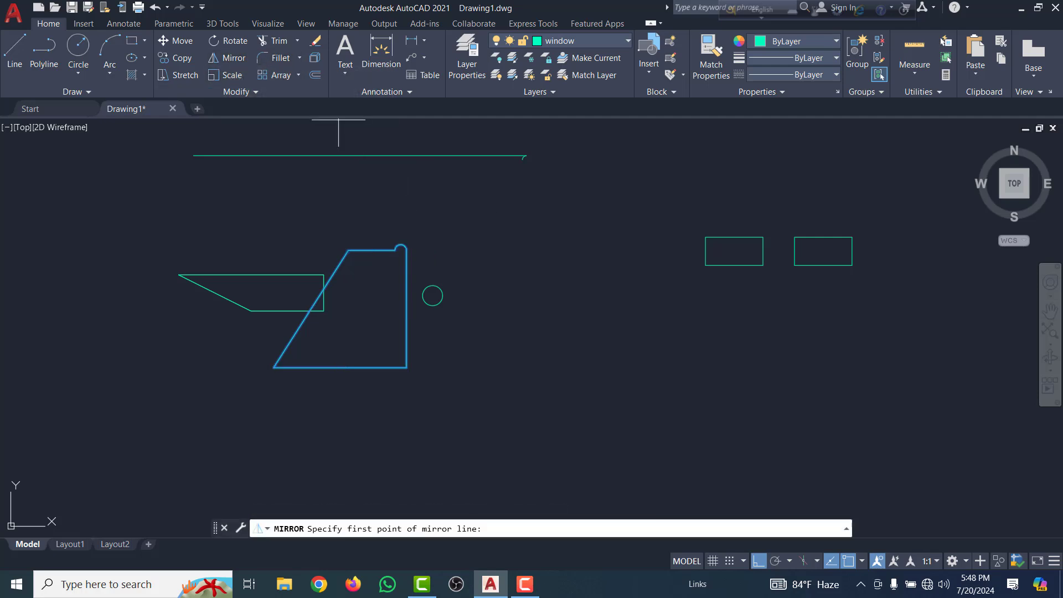
left_click(447, 365)
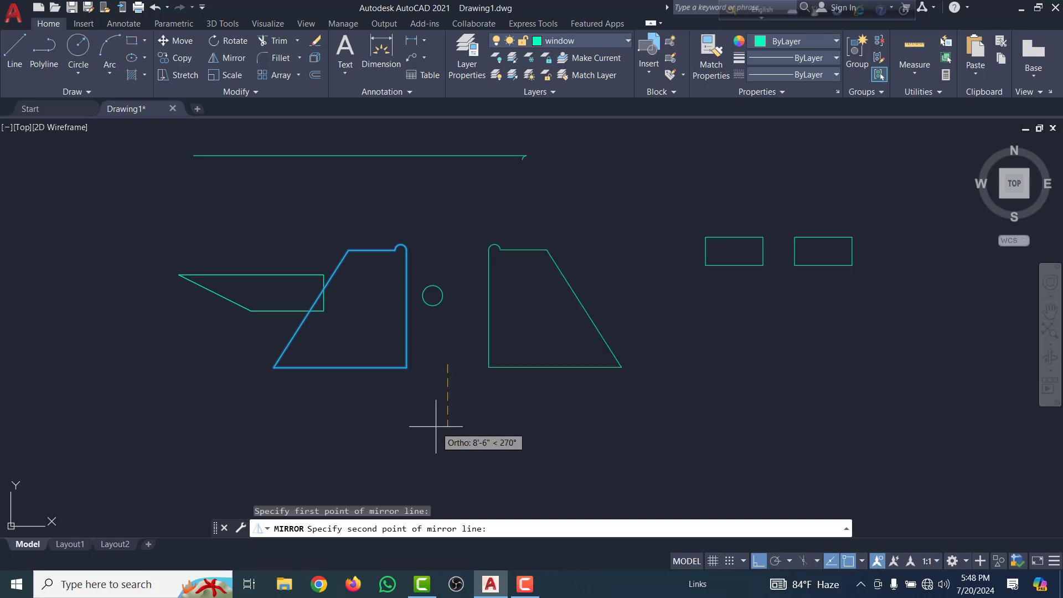
left_click(436, 426)
key("Return")
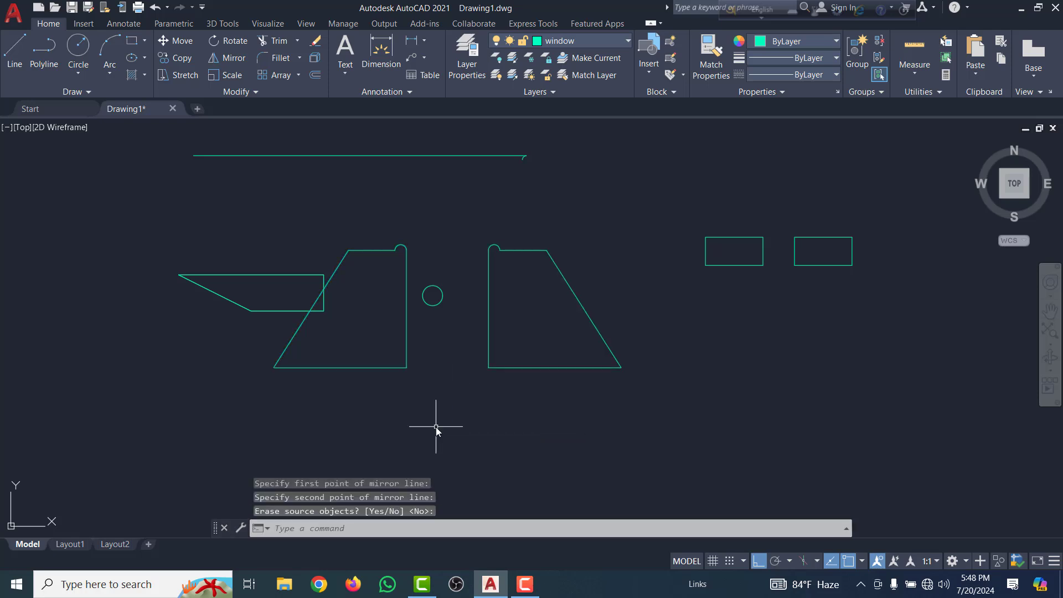
scroll(304, 315, "down", 4)
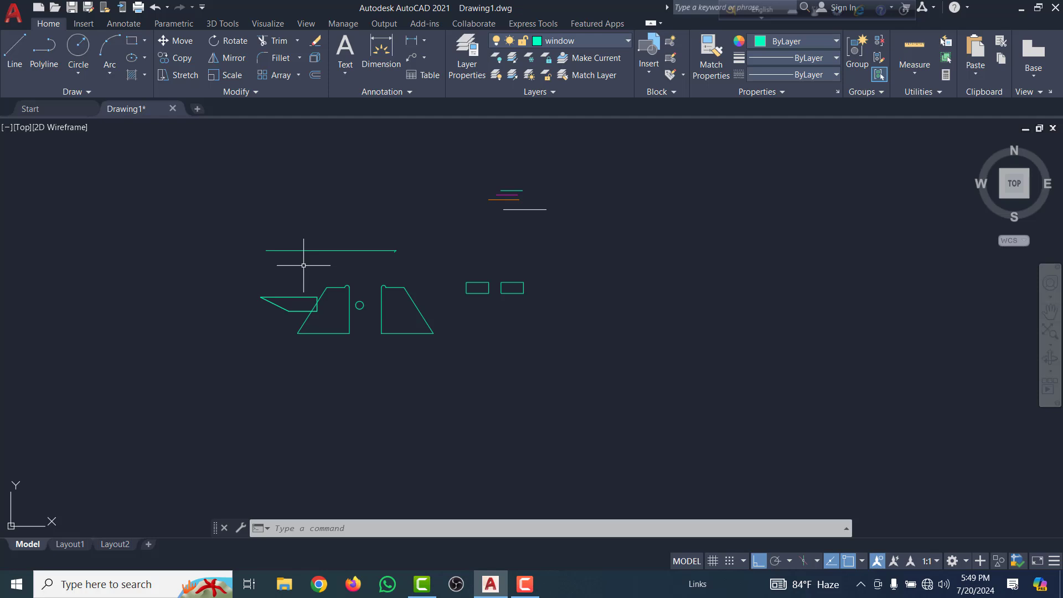
scroll(447, 290, "up", 5)
scroll(495, 253, "down", 4)
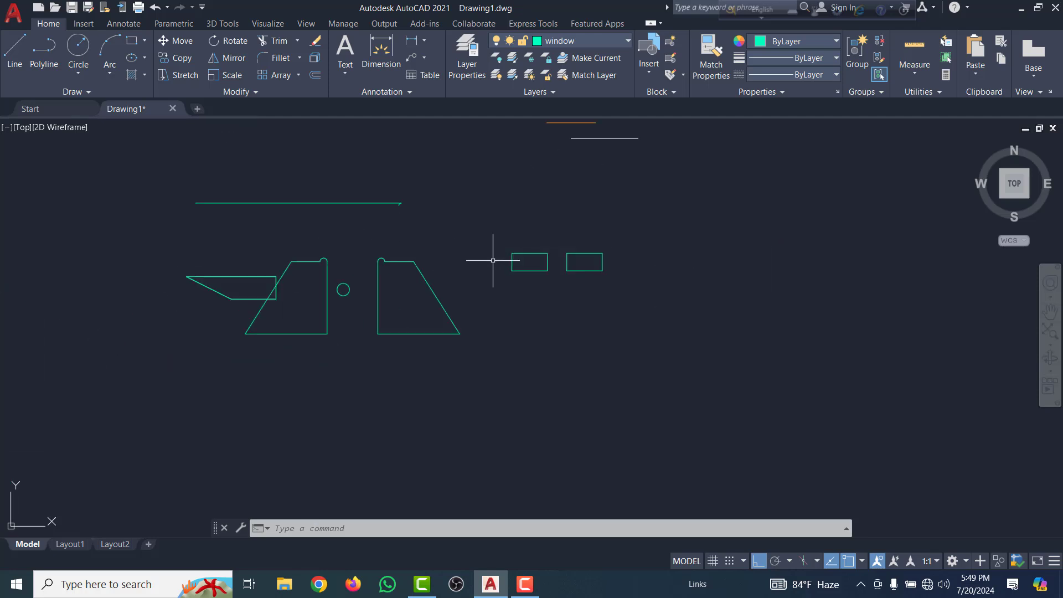
scroll(545, 252, "up", 3)
scroll(548, 254, "down", 8)
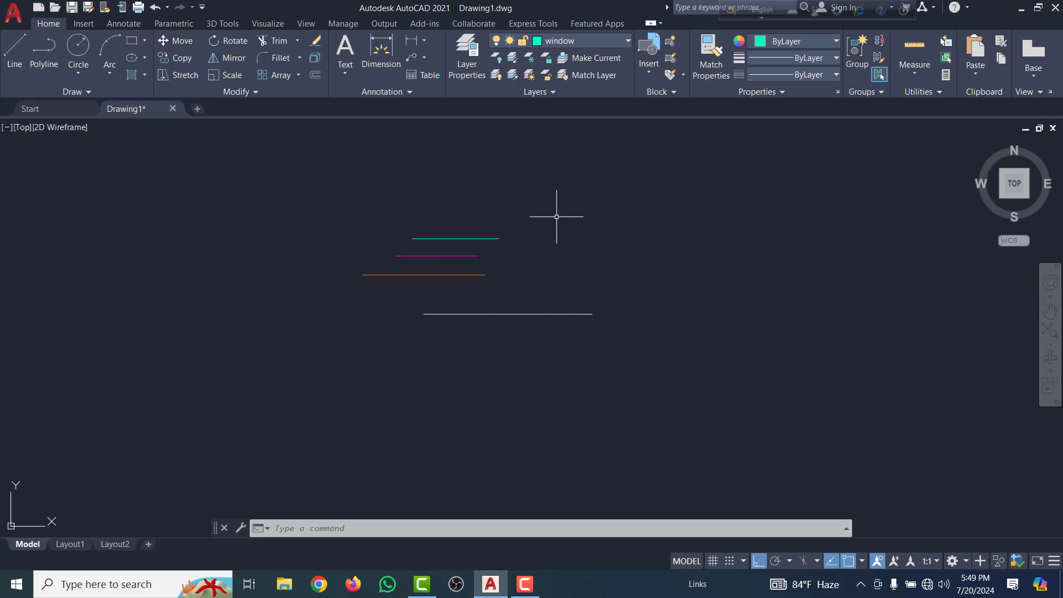
scroll(513, 279, "up", 8)
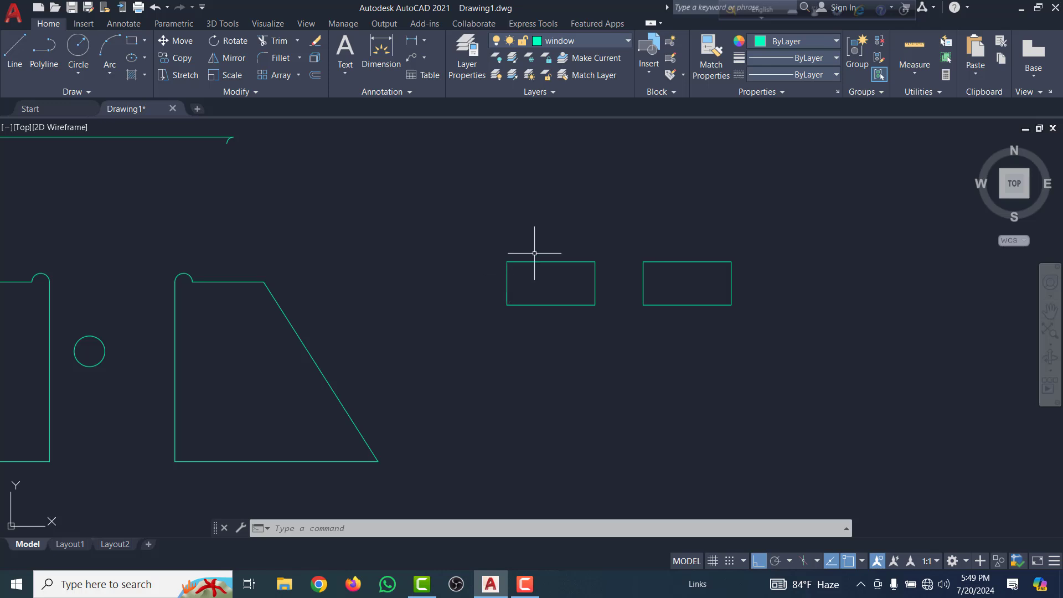
Scale the original western rectangle by a factor of 2 about its centre
scroll(553, 266, "down", 5)
scroll(579, 268, "up", 10)
left_click(592, 366)
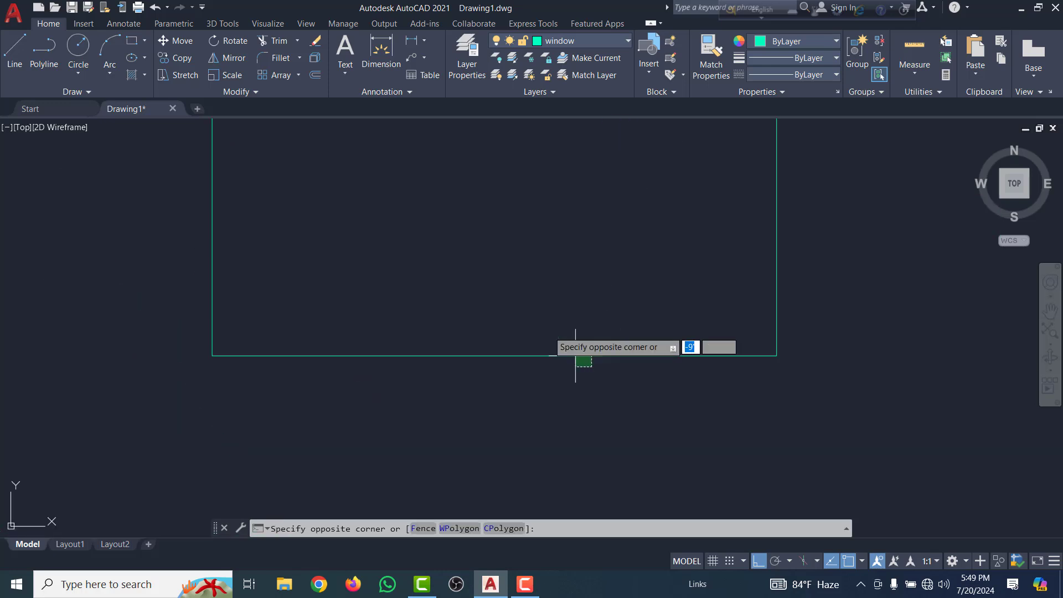
left_click(575, 356)
scroll(487, 240, "down", 6)
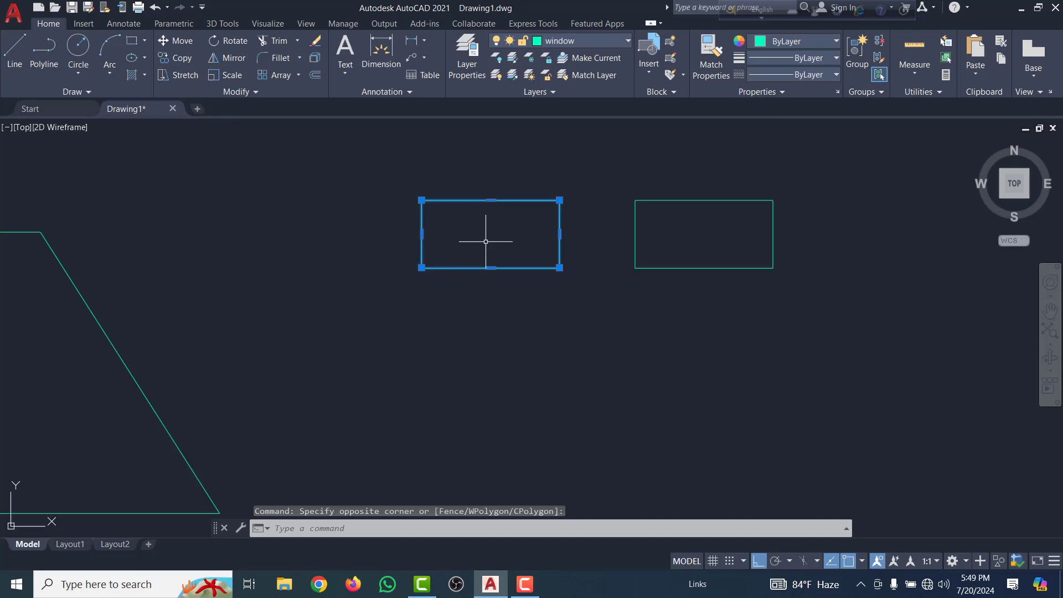
type("sc")
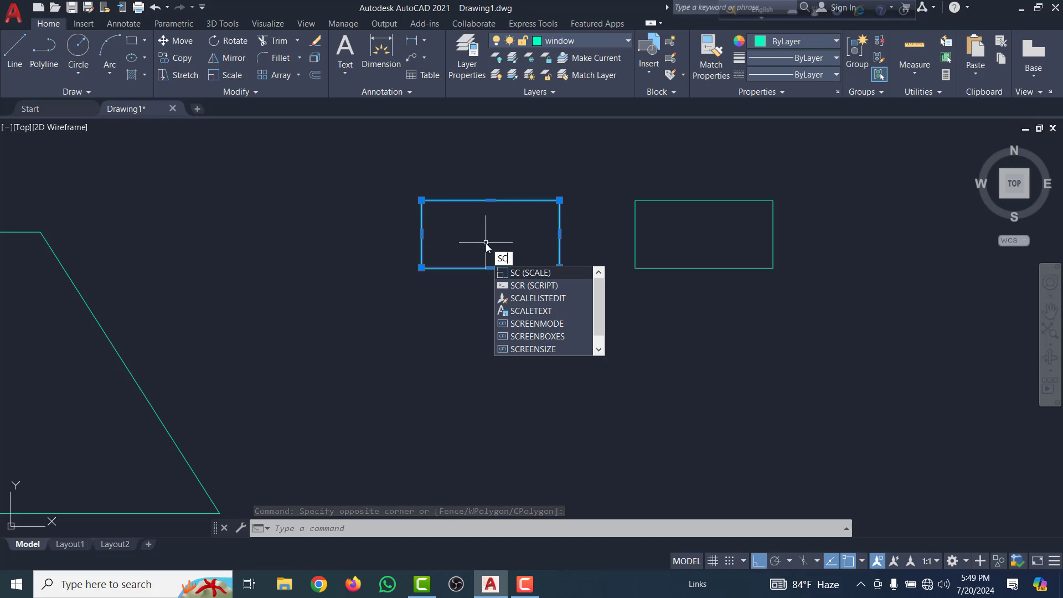
key("Return")
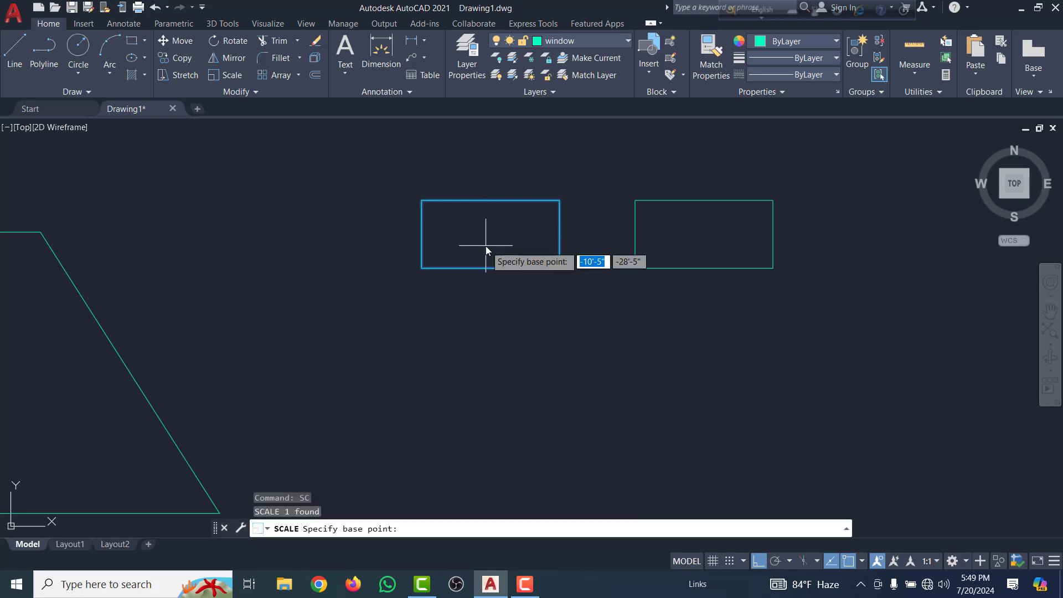
scroll(486, 246, "up", 4)
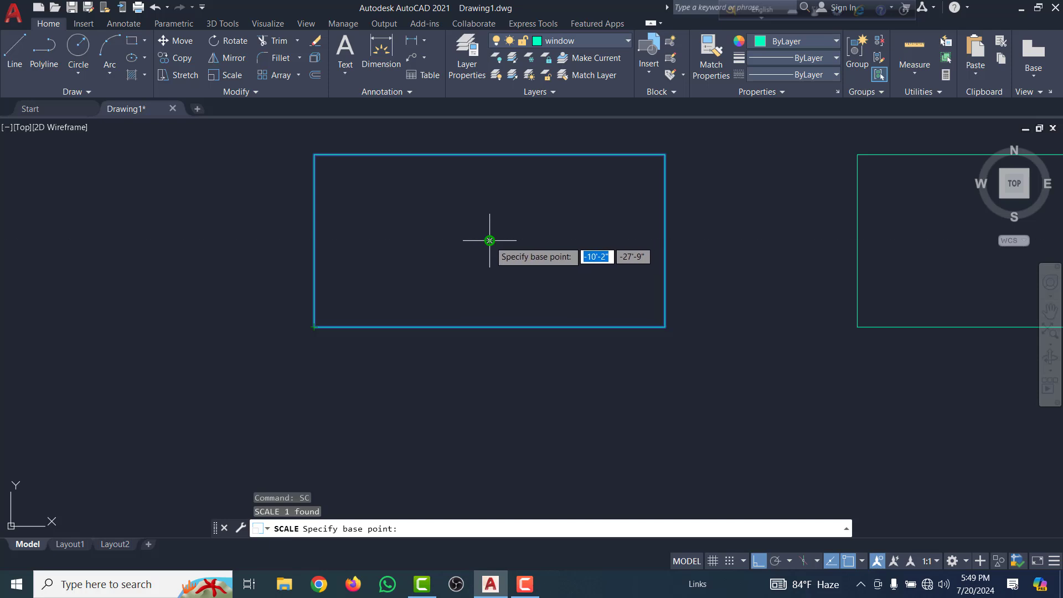
left_click(489, 240)
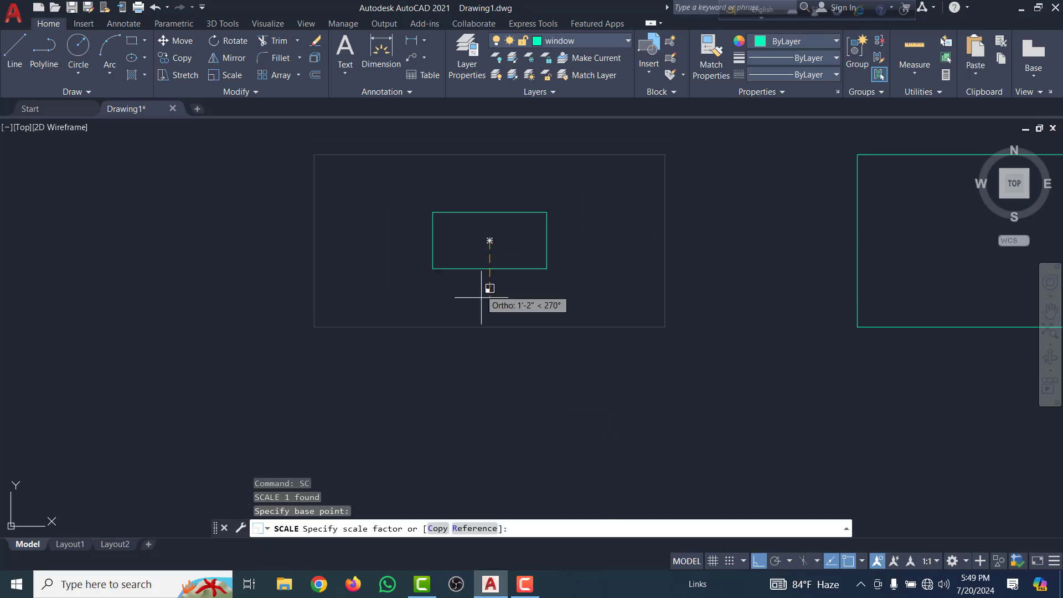
scroll(492, 382, "up", 2)
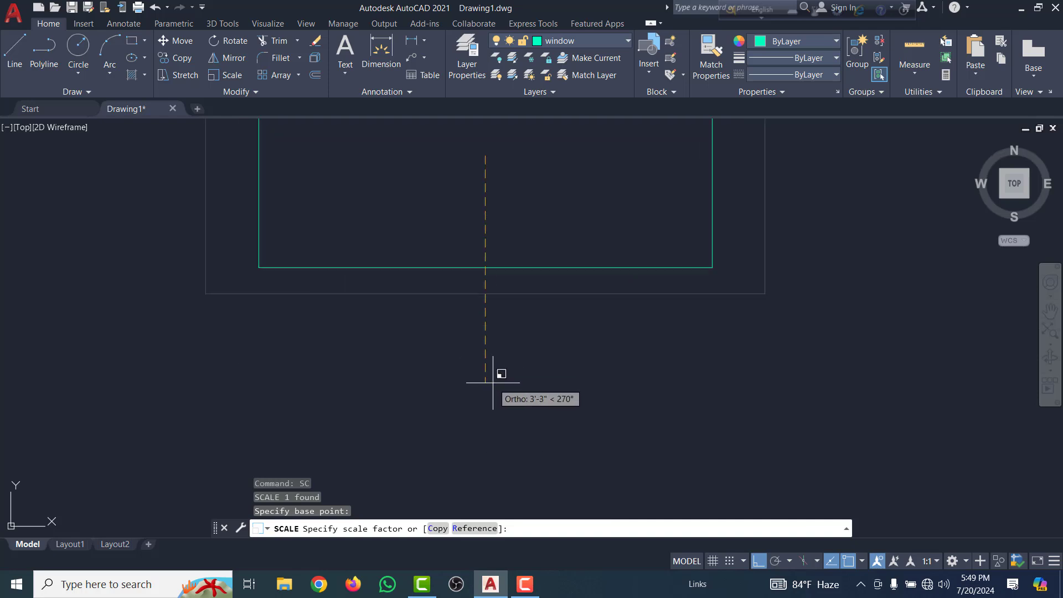
scroll(493, 382, "up", 2)
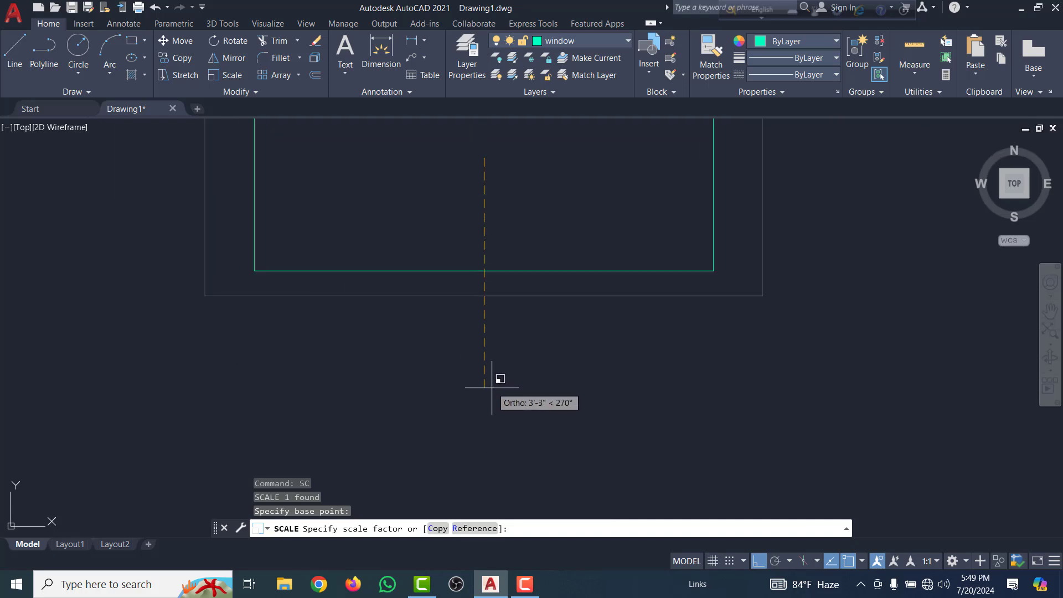
scroll(493, 382, "down", 5)
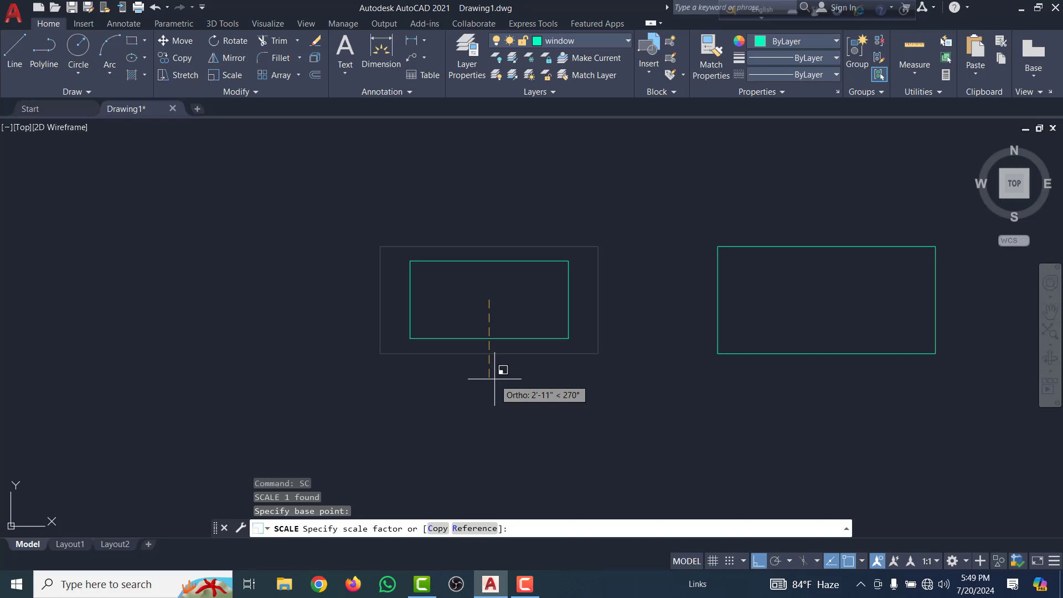
type("2")
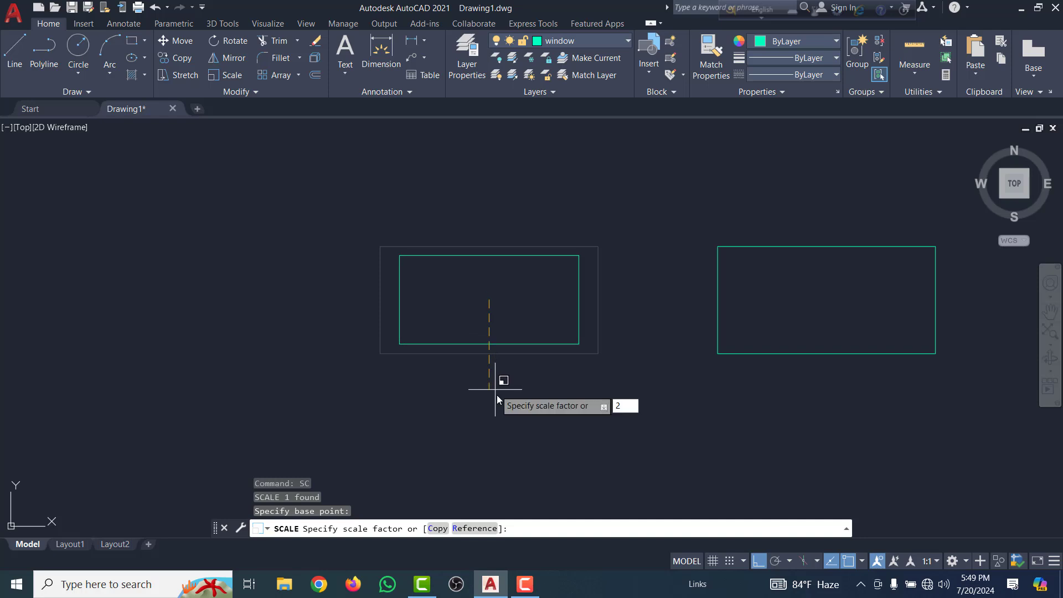
key("Return")
scroll(607, 289, "down", 4)
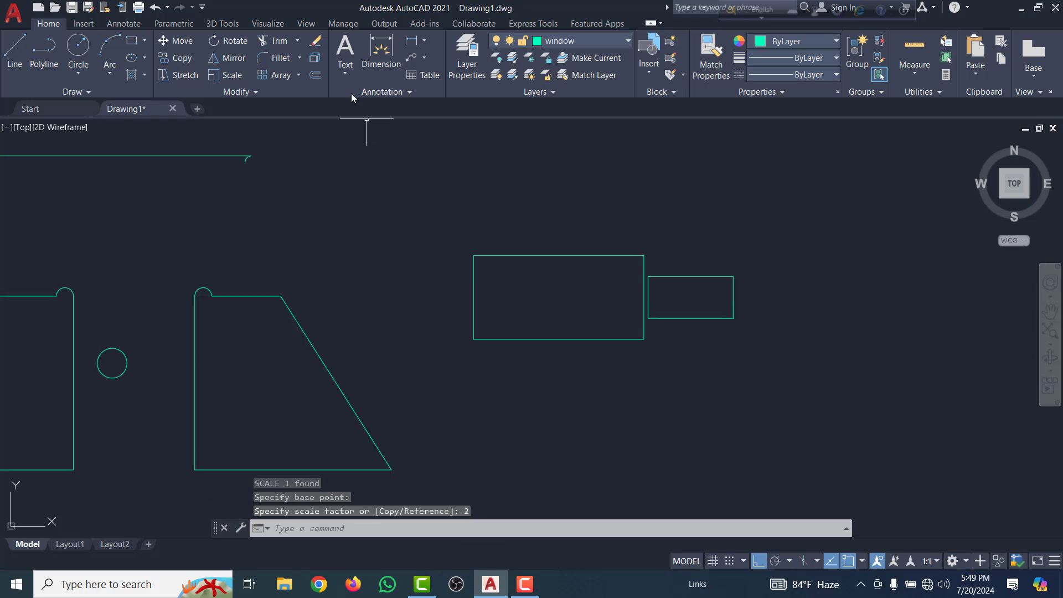
Measure the smaller eastern rectangle's width along its top edge with a temporary dimension, without placing it
left_click(381, 51)
scroll(678, 243, "up", 4)
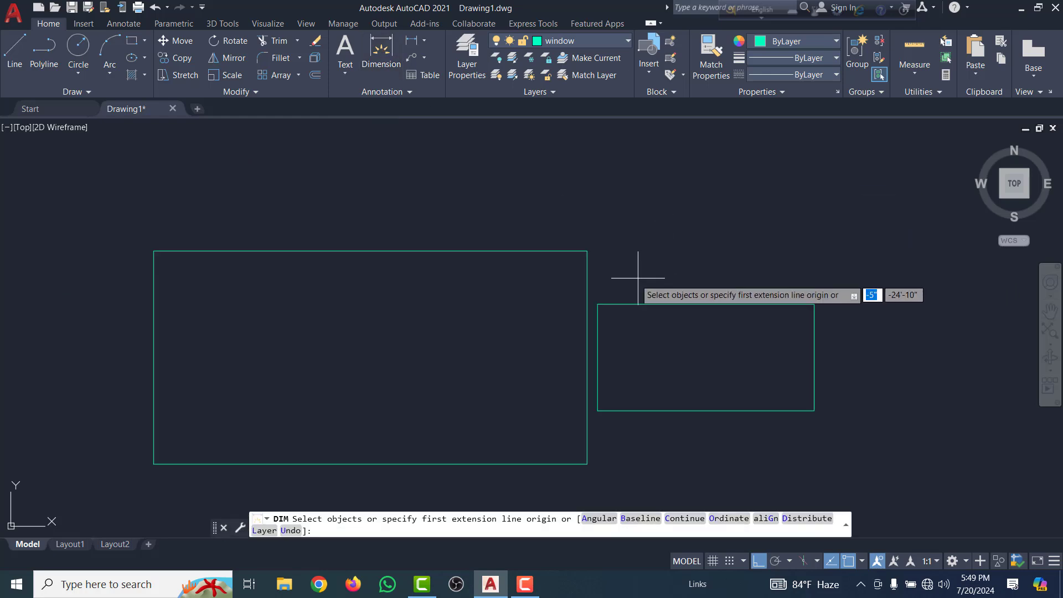
left_click(597, 304)
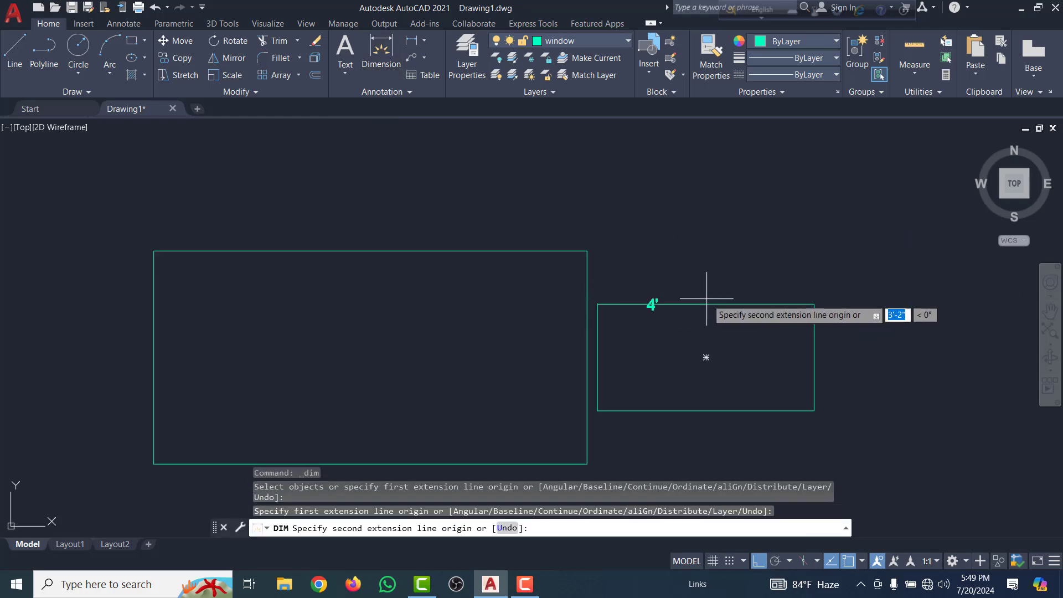
left_click(814, 303)
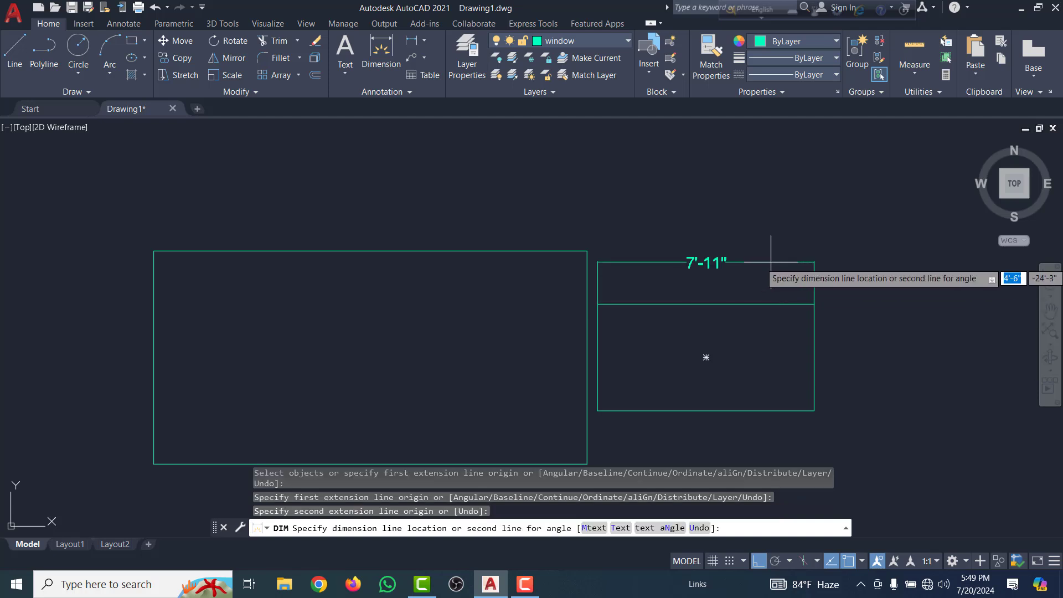
key("Escape")
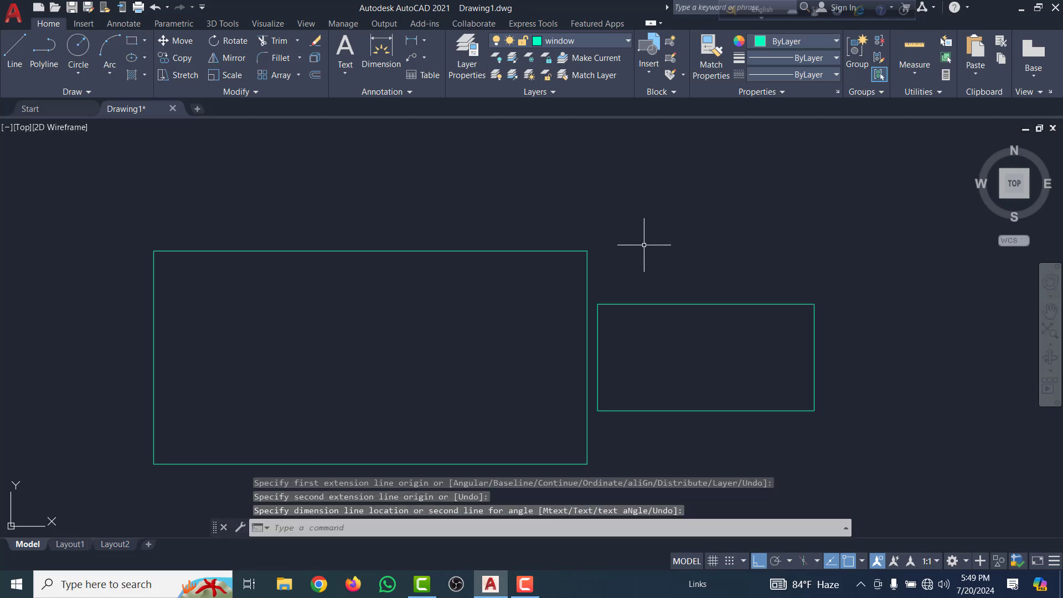
Measure the enlarged western rectangle's width along its top edge with a temporary dimension, without placing it
type("dim")
key("Return")
left_click(587, 251)
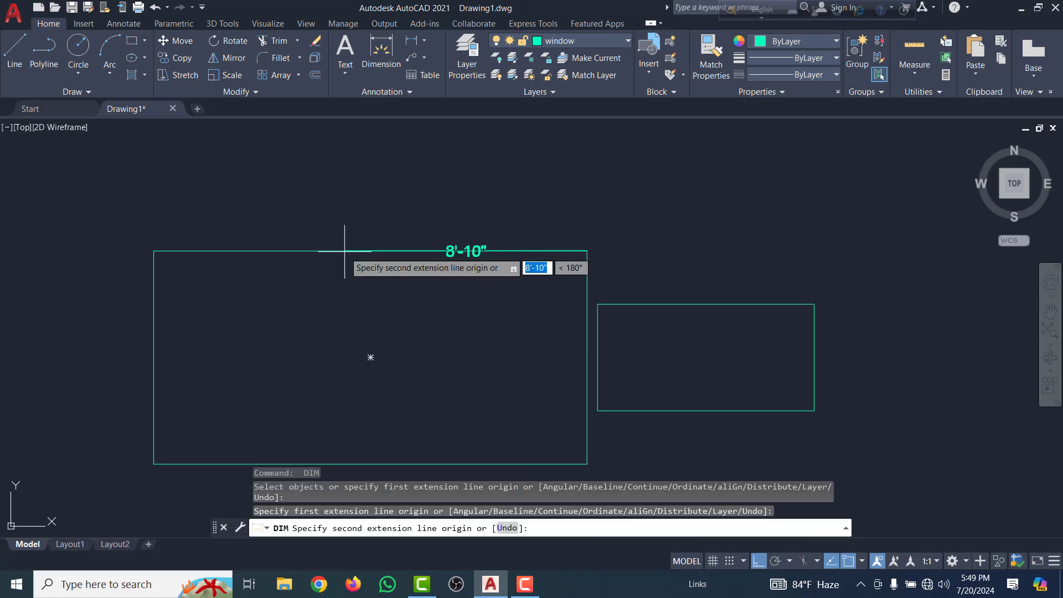
left_click(155, 248)
key("Escape")
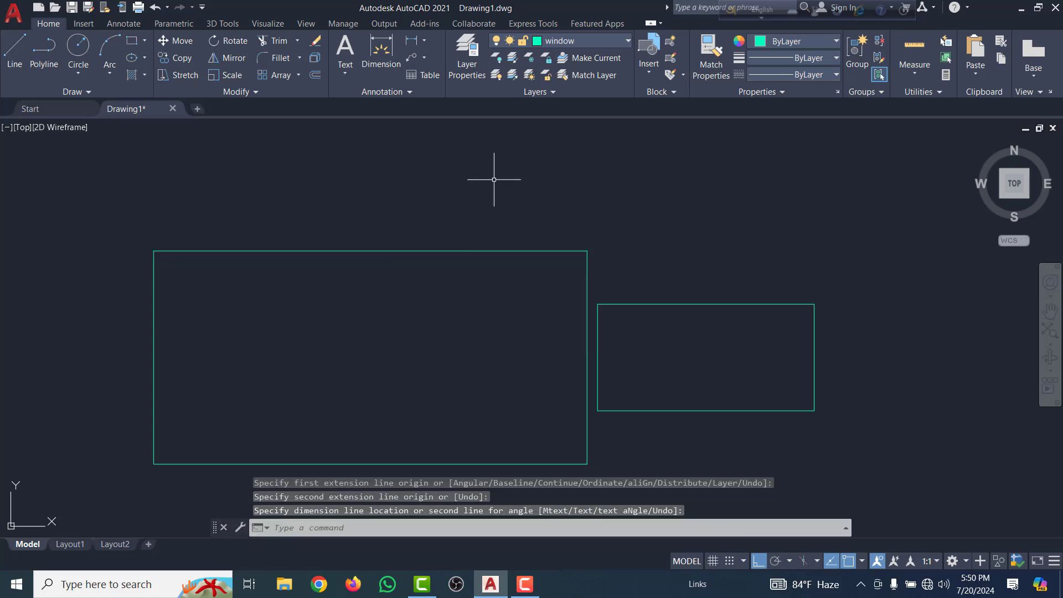
Scale the smaller eastern rectangle by a factor of .5 about its centre
left_click(694, 323)
left_click(643, 261)
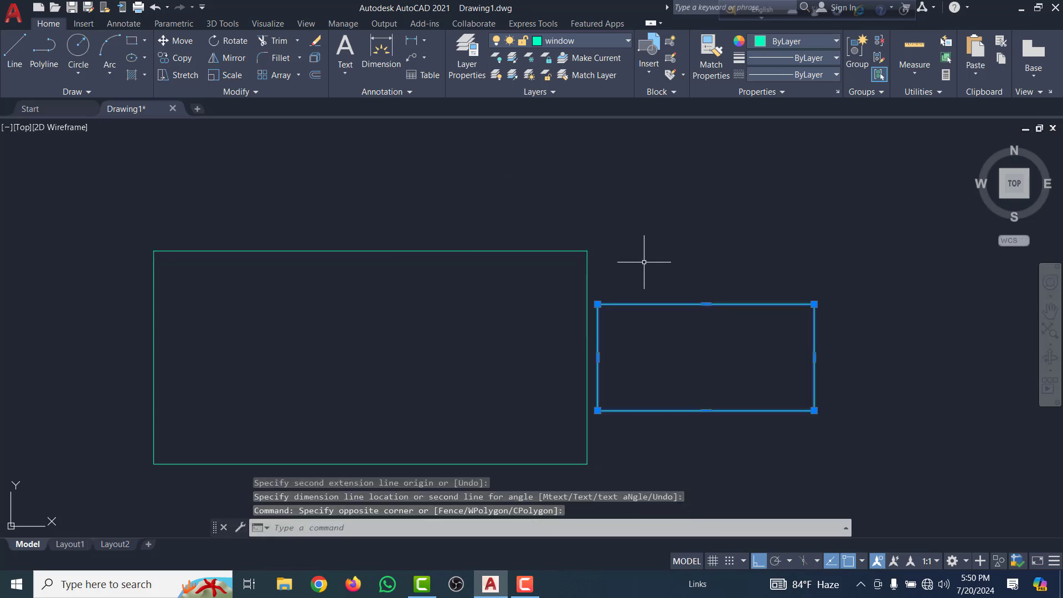
type("sc")
key("Return")
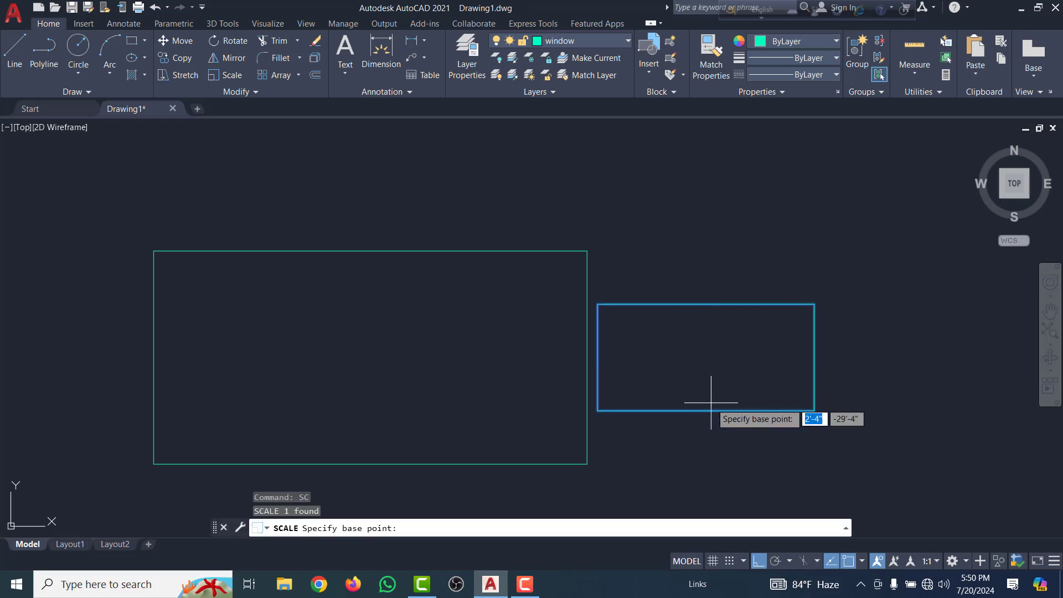
left_click(705, 357)
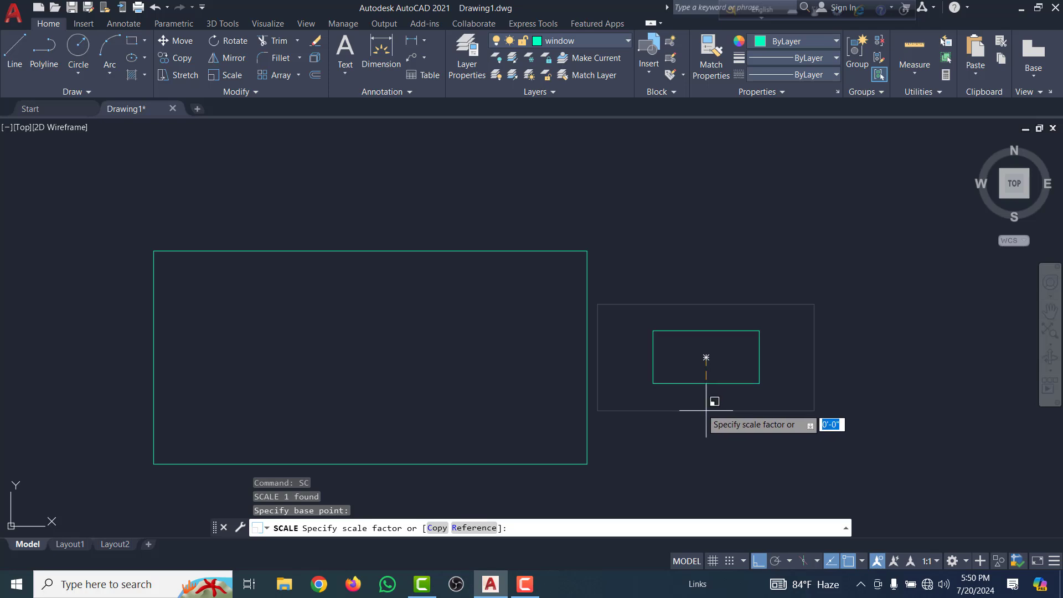
type(".5")
key("Return")
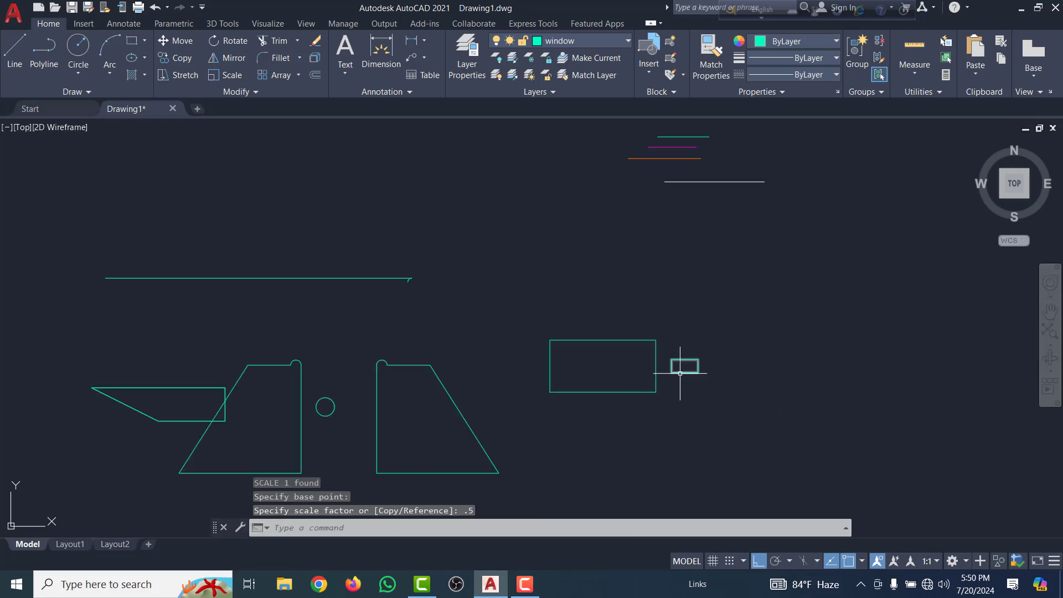
scroll(679, 373, "down", 5)
scroll(672, 368, "up", 4)
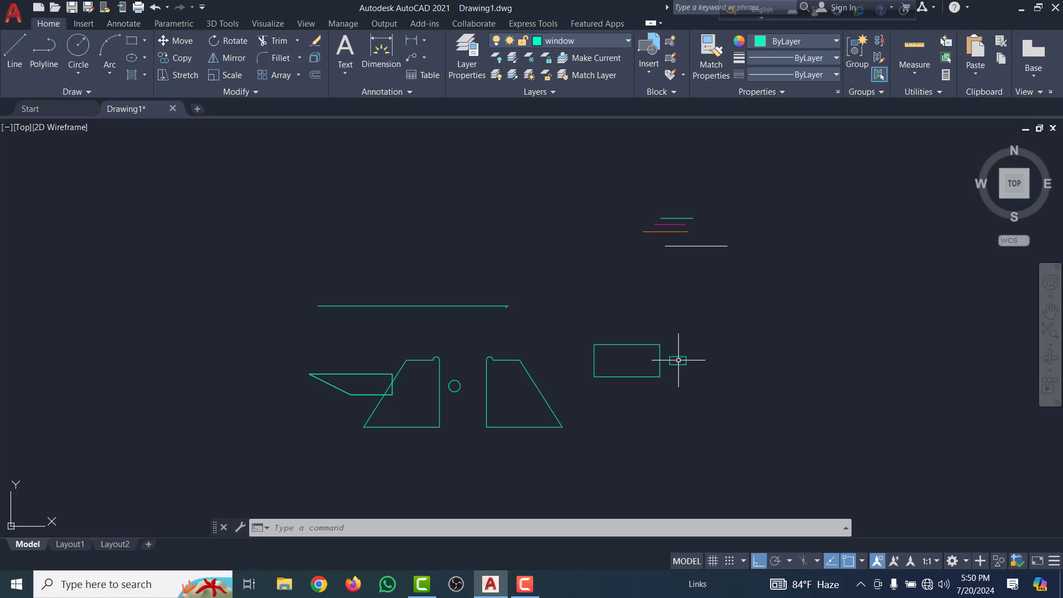
left_click(525, 583)
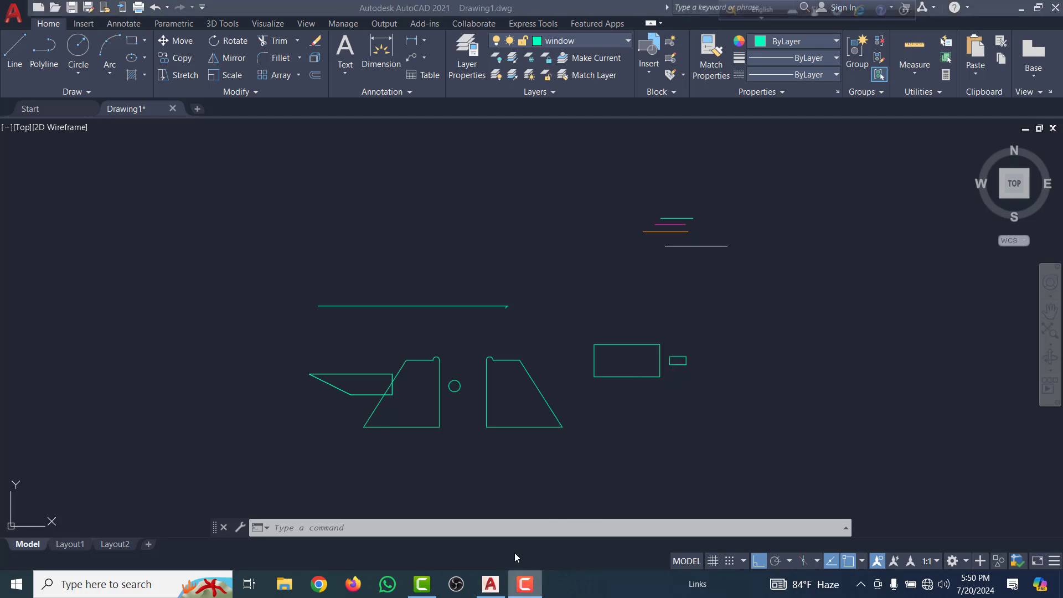